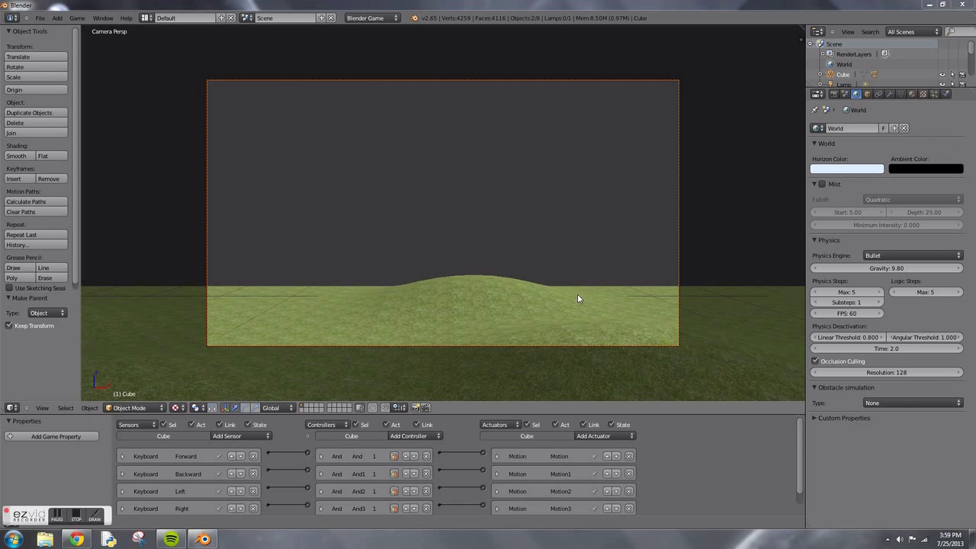
- Run the finished grass terrain in the game engine and walk around the hills in first person, then end the game
{"action": "key", "text": "p"}
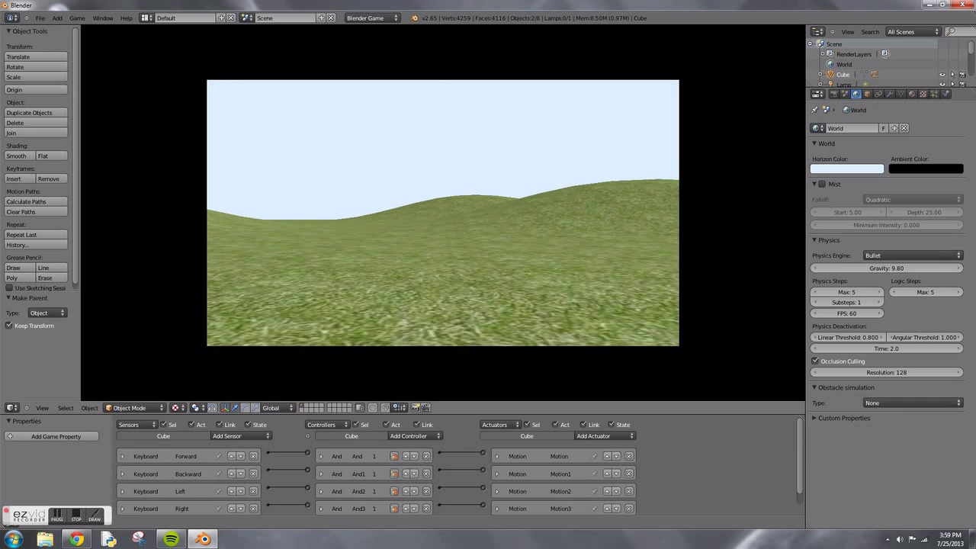
{"action": "key", "text": "w"}
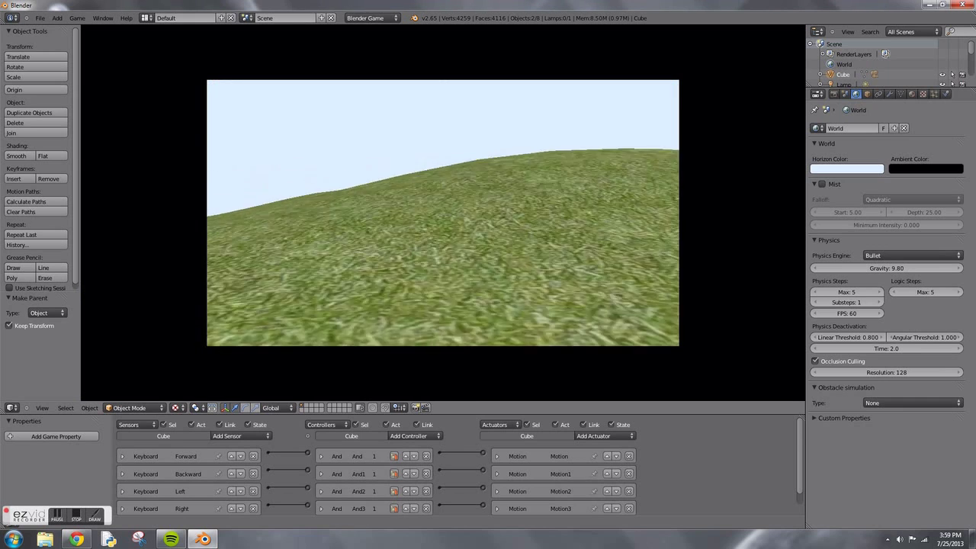
{"action": "key", "text": "a"}
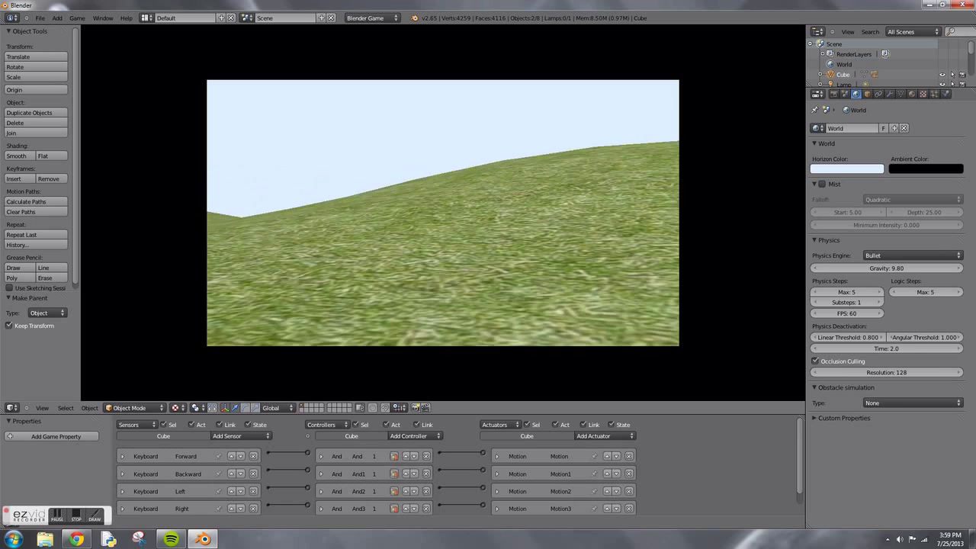
{"action": "key", "text": "w"}
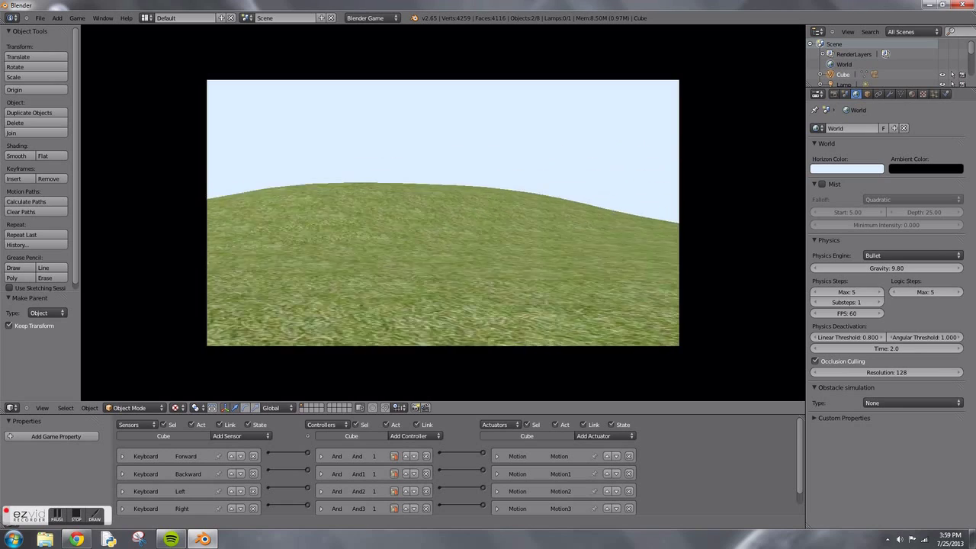
{"action": "key", "text": "w"}
{"action": "key", "text": "d"}
{"action": "key", "text": "a"}
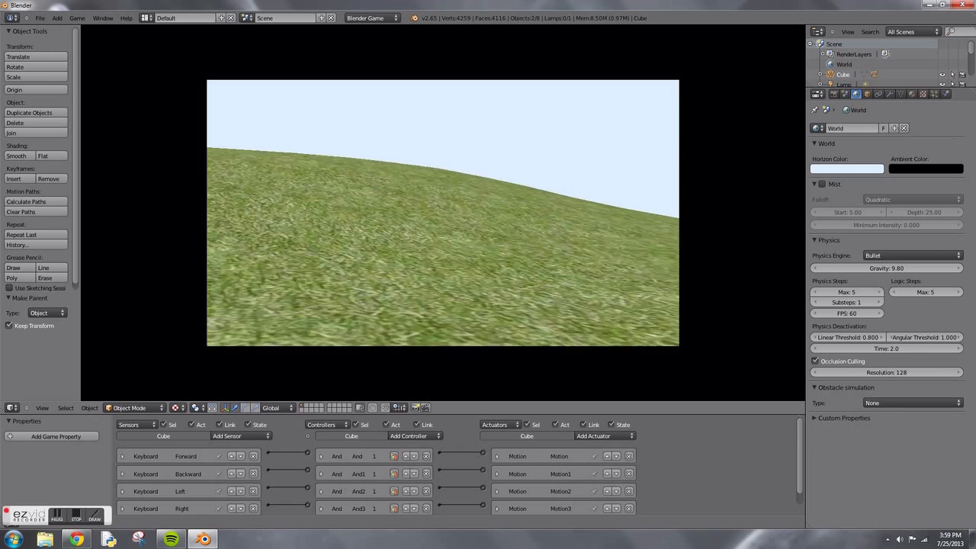
{"action": "key", "text": "w"}
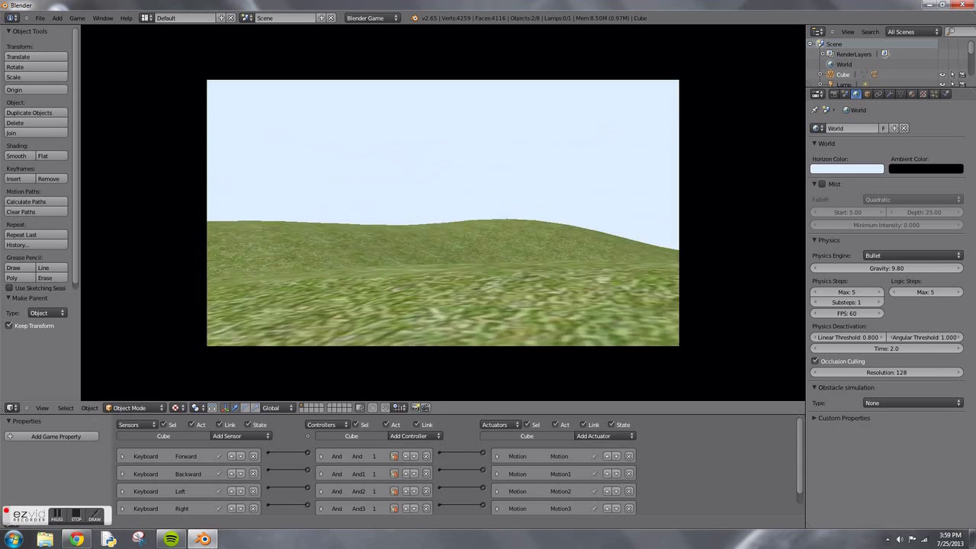
{"action": "key", "text": "w"}
{"action": "key", "text": "a"}
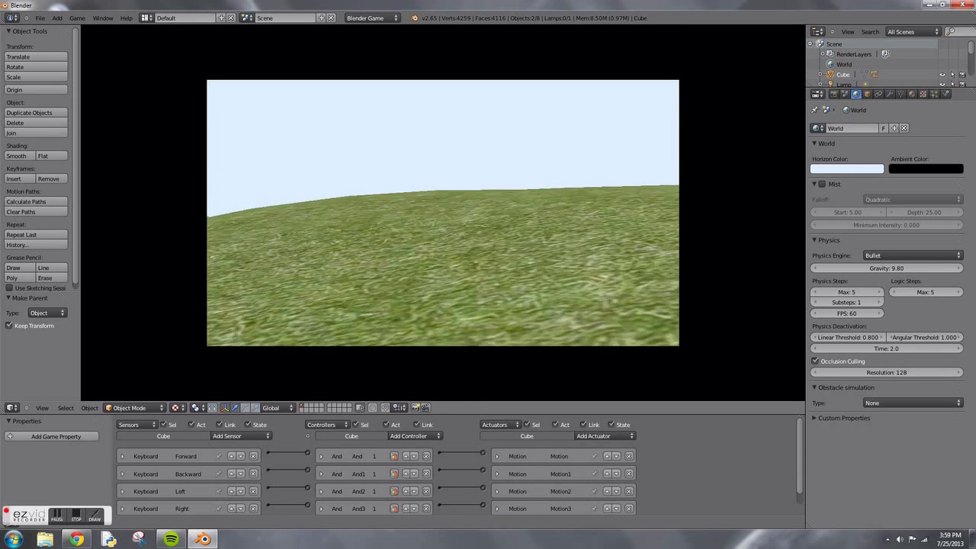
{"action": "key", "text": "w"}
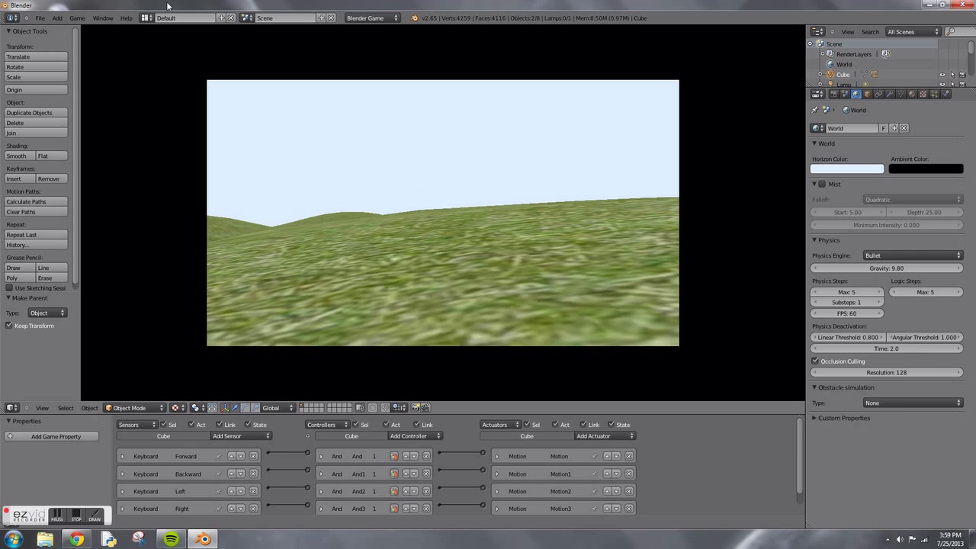
{"action": "key", "text": "Escape"}
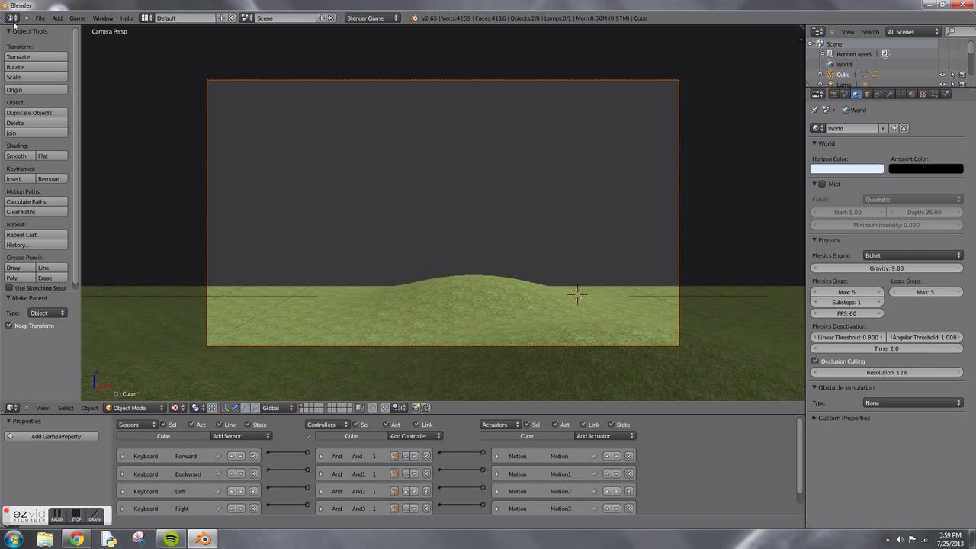
- Start a new default scene and move the lamp by about 0.18 in X, 0.65 in Y and 0.21 in Z
{"action": "left_click", "coordinate": [39, 18]}
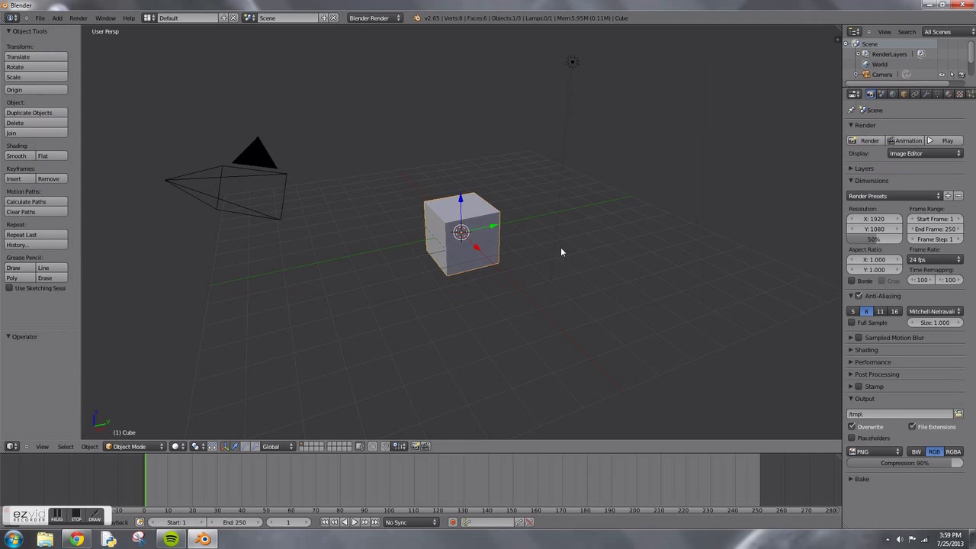
{"action": "right_click_drag", "start_coordinate": [535, 257], "coordinate": [517, 263]}
{"action": "left_click", "coordinate": [568, 249]}
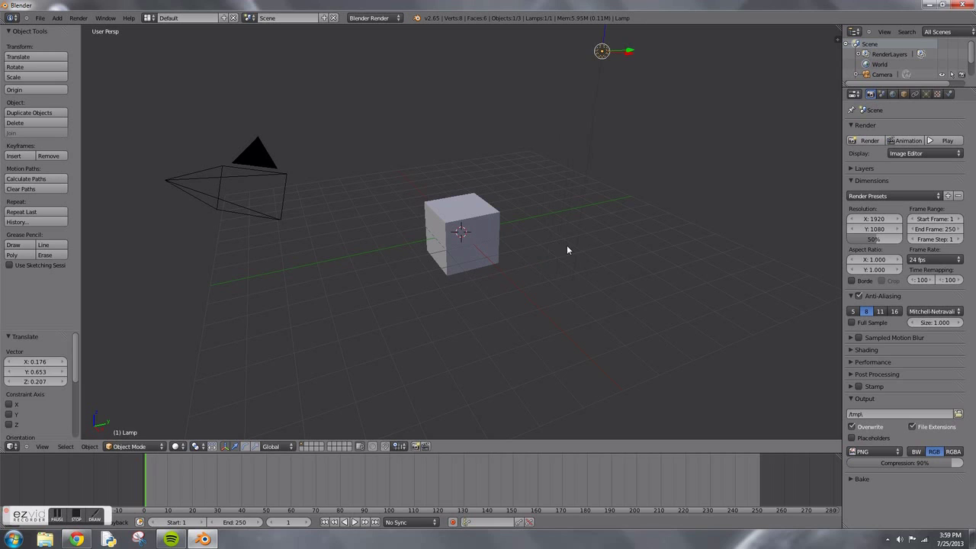
- Delete the default cube and add a mesh plane in its place
{"action": "right_click", "coordinate": [479, 221]}
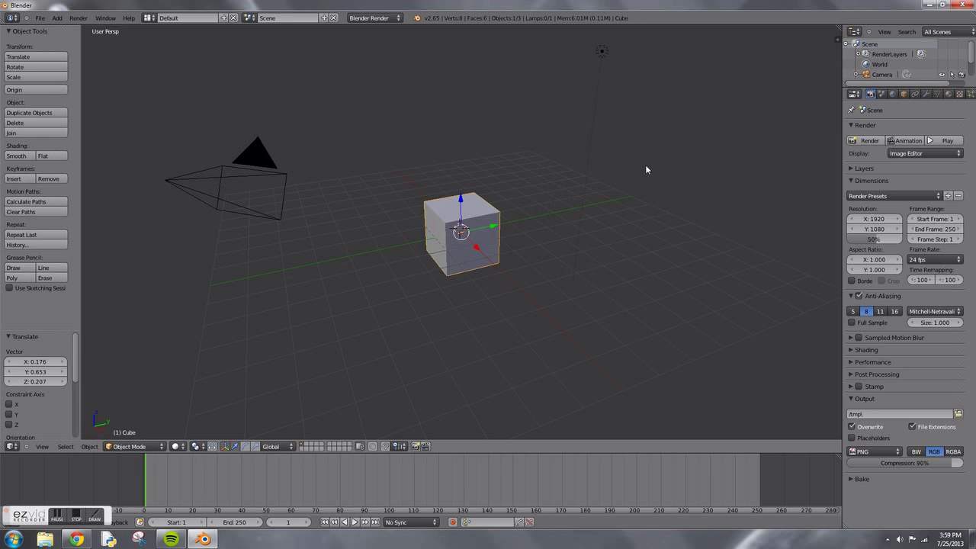
{"action": "key", "text": "x"}
{"action": "left_click", "coordinate": [645, 169]}
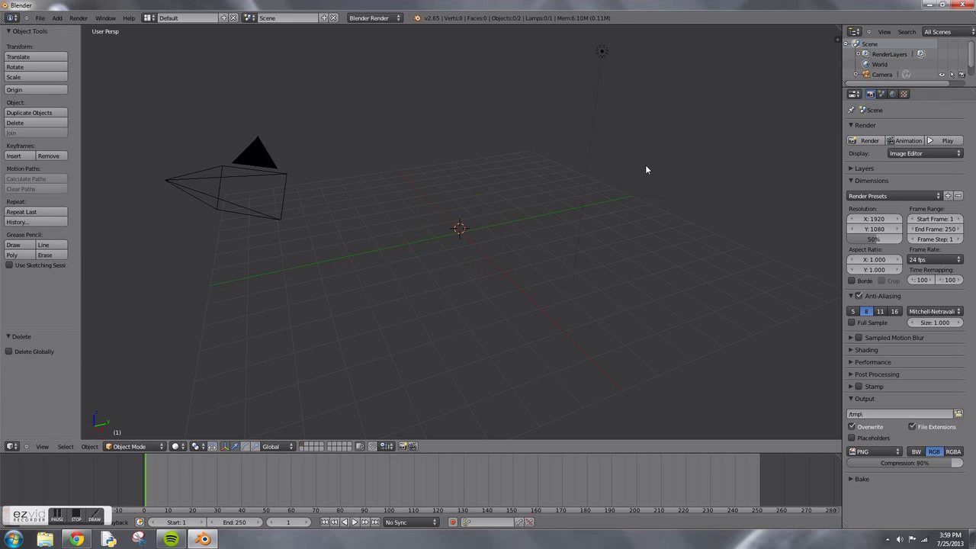
{"action": "key", "text": "shift+a"}
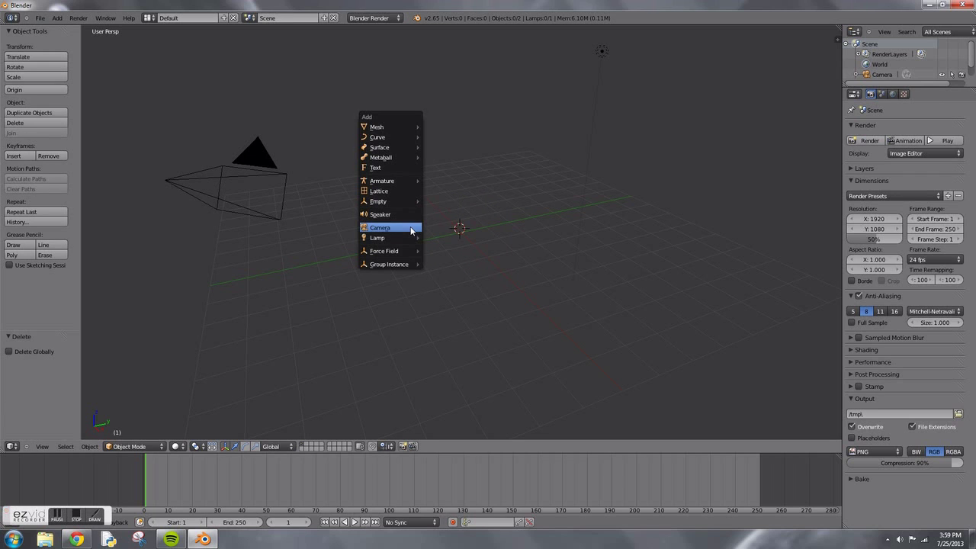
{"action": "mouse_move", "coordinate": [403, 127]}
{"action": "left_click", "coordinate": [465, 127]}
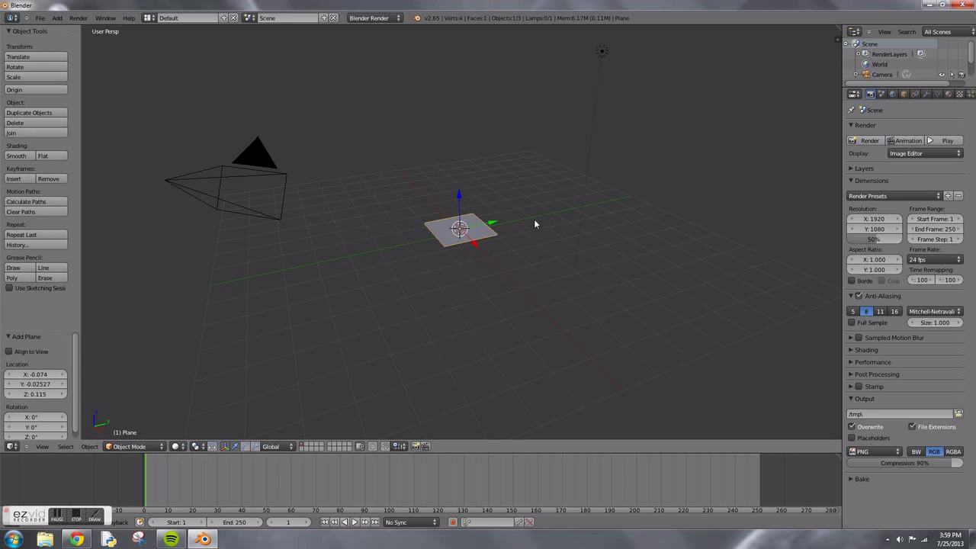
- Scale the plane uniformly by a factor of 8
{"action": "key", "text": "s"}
{"action": "key", "text": "8"}
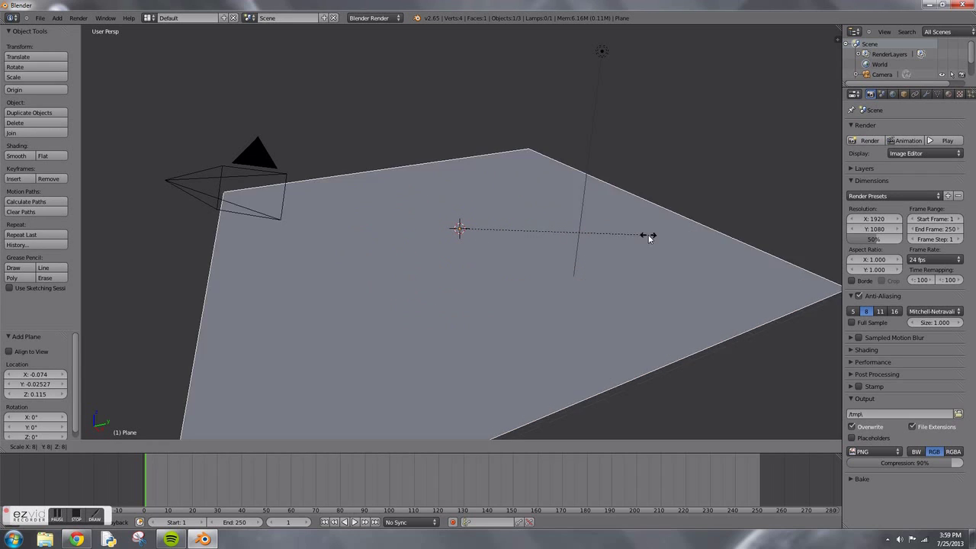
{"action": "key", "text": "Return"}
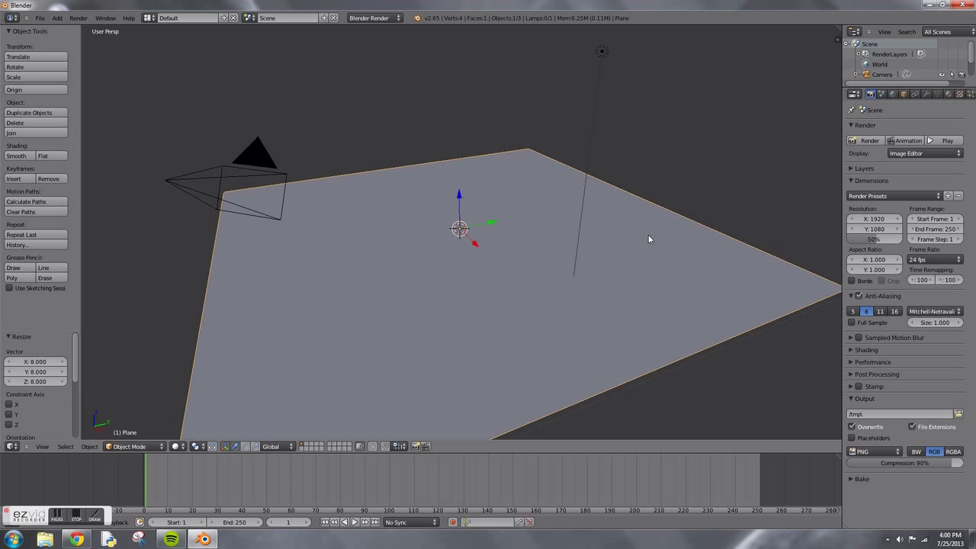
- Enter Edit Mode and repeatedly subdivide the plane into a 16 by 16 grid of faces
{"action": "middle_click_drag", "start_coordinate": [621, 230], "coordinate": [604, 257]}
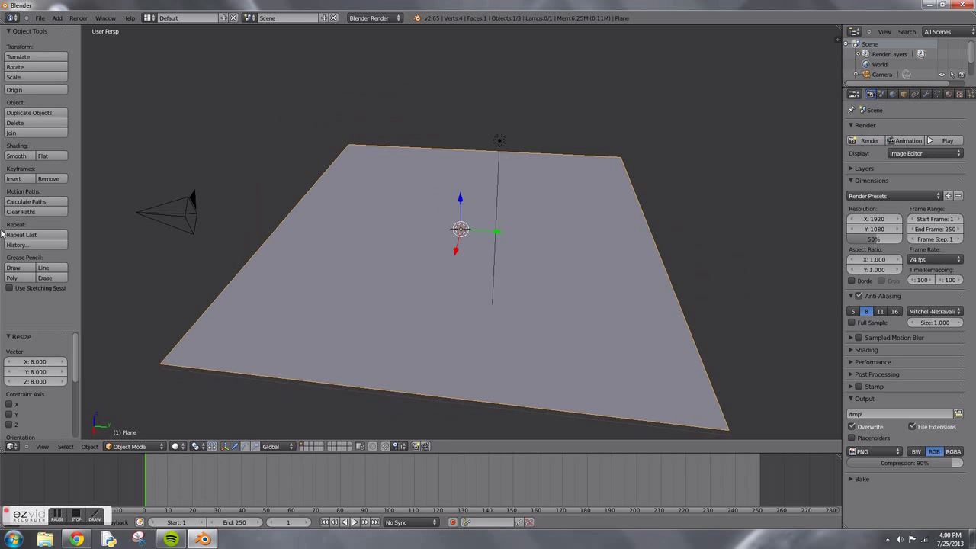
{"action": "key", "text": "Tab"}
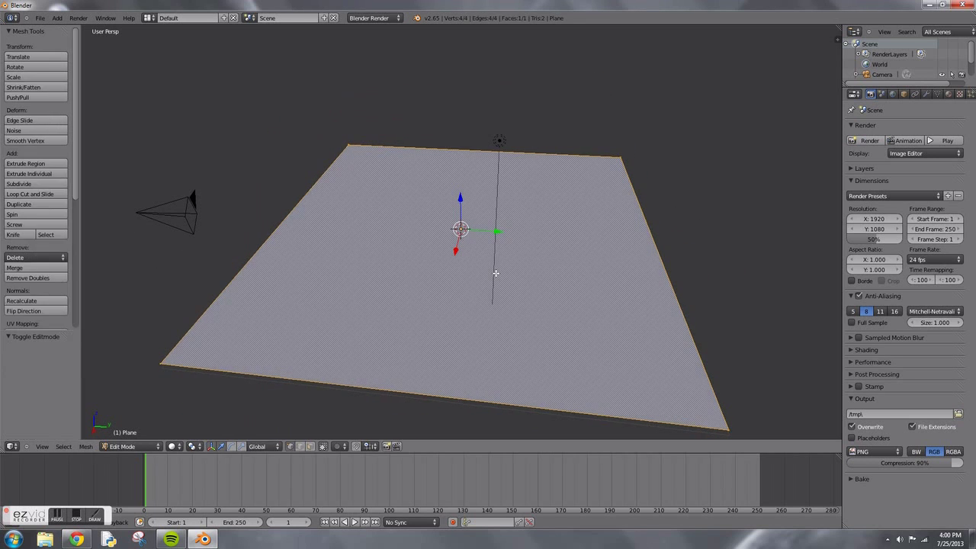
{"action": "left_click", "coordinate": [32, 184]}
{"action": "left_click", "coordinate": [32, 184]}
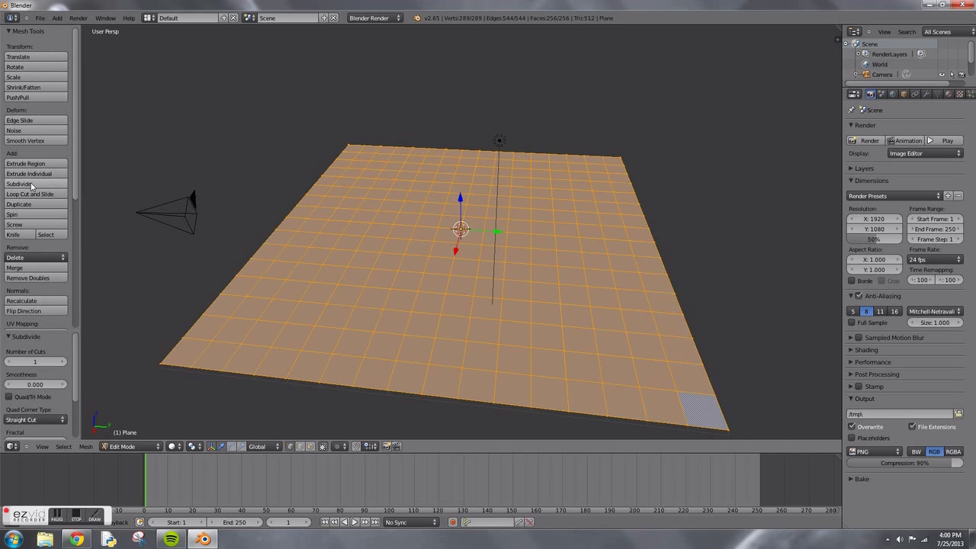
- Using face selection, select 14 scattered faces across the grid and raise them together about 0.47 along Z to form hills
{"action": "middle_click_drag", "start_coordinate": [416, 303], "coordinate": [421, 311]}
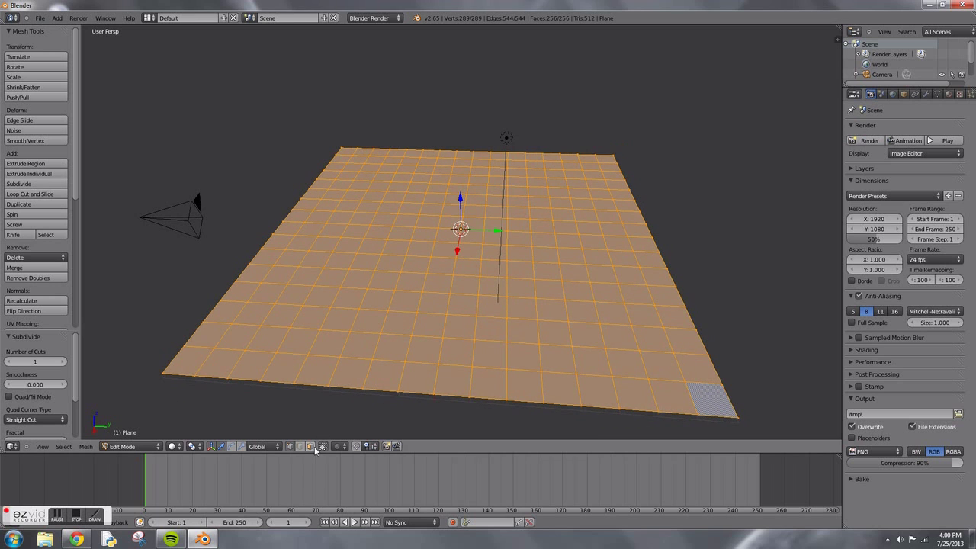
{"action": "right_click", "coordinate": [284, 321]}
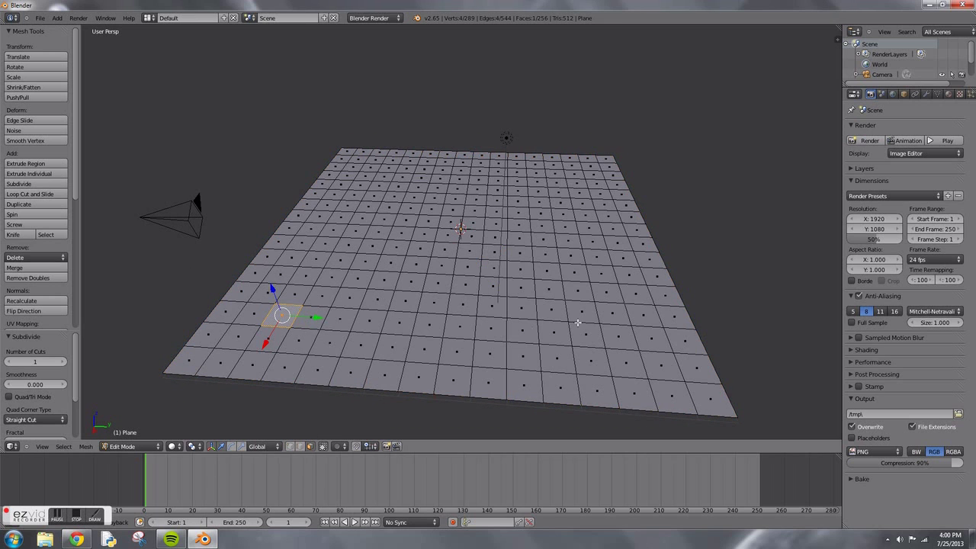
{"action": "right_click", "coordinate": [617, 336], "text": "shift"}
{"action": "right_click", "coordinate": [572, 271], "text": "shift"}
{"action": "right_click", "coordinate": [358, 279], "text": "shift"}
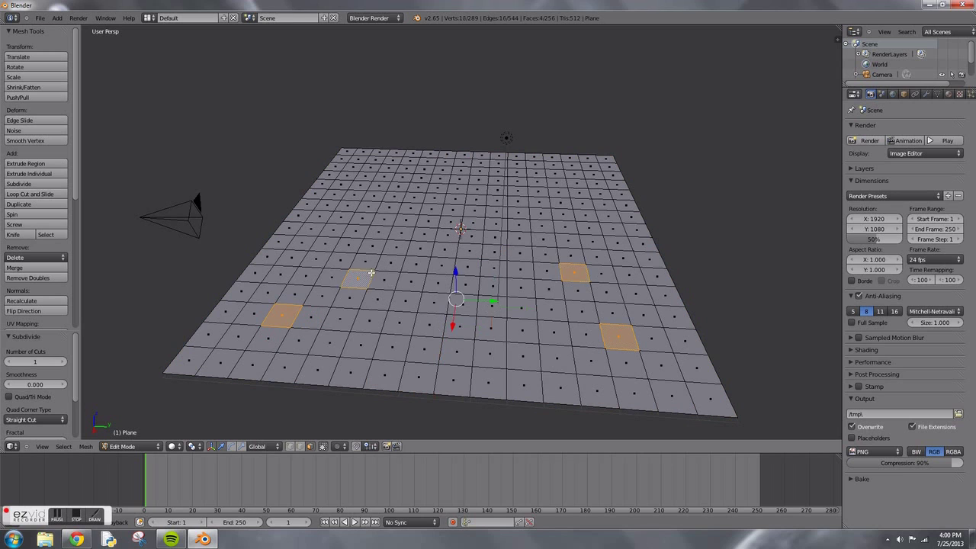
{"action": "right_click", "coordinate": [347, 206], "text": "shift"}
{"action": "right_click", "coordinate": [414, 198], "text": "shift"}
{"action": "right_click", "coordinate": [464, 285], "text": "shift"}
{"action": "right_click", "coordinate": [565, 227], "text": "shift"}
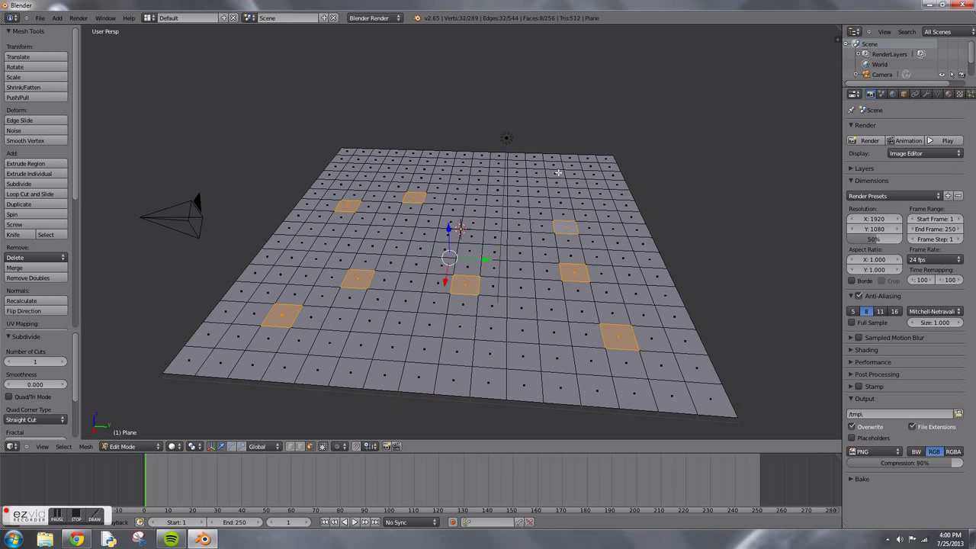
{"action": "right_click", "coordinate": [555, 174], "text": "shift"}
{"action": "right_click", "coordinate": [496, 183], "text": "shift"}
{"action": "right_click", "coordinate": [520, 252], "text": "shift"}
{"action": "right_click", "coordinate": [518, 353], "text": "shift"}
{"action": "right_click", "coordinate": [390, 346], "text": "shift"}
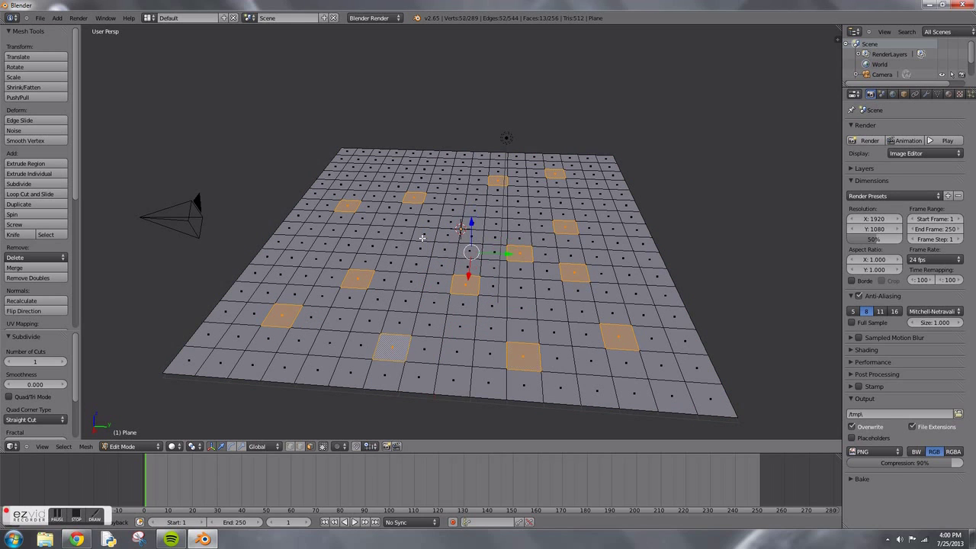
{"action": "right_click", "coordinate": [422, 236], "text": "shift"}
{"action": "middle_click_drag", "start_coordinate": [506, 264], "coordinate": [493, 228]}
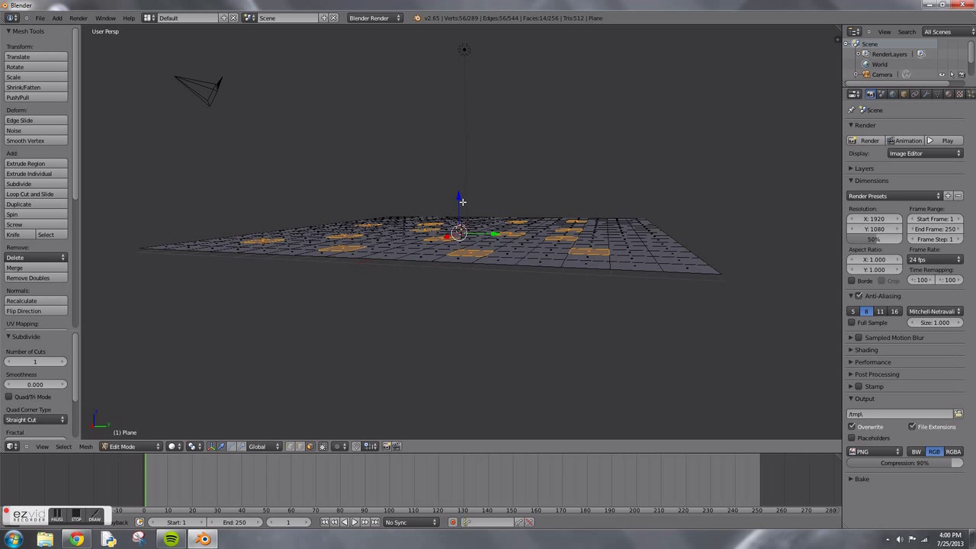
{"action": "left_click_drag", "start_coordinate": [458, 195], "coordinate": [457, 185]}
{"action": "middle_click_drag", "start_coordinate": [457, 186], "coordinate": [386, 214]}
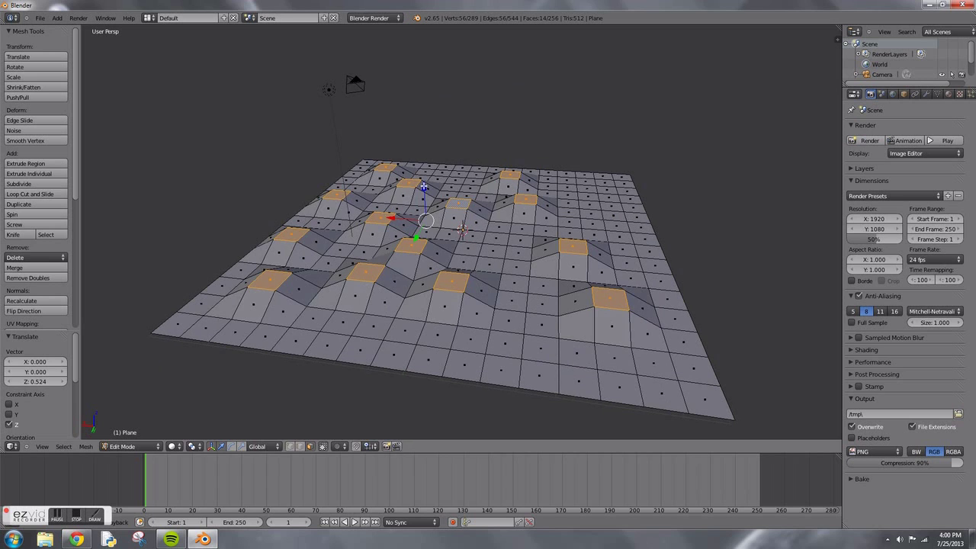
{"action": "mouse_move", "coordinate": [423, 187]}
{"action": "left_mouse_down"}
{"action": "mouse_move", "coordinate": [423, 152]}
{"action": "mouse_move", "coordinate": [425, 205]}
{"action": "mouse_move", "coordinate": [427, 187]}
{"action": "left_mouse_up"}
{"action": "middle_click_drag", "start_coordinate": [462, 250], "coordinate": [393, 218]}
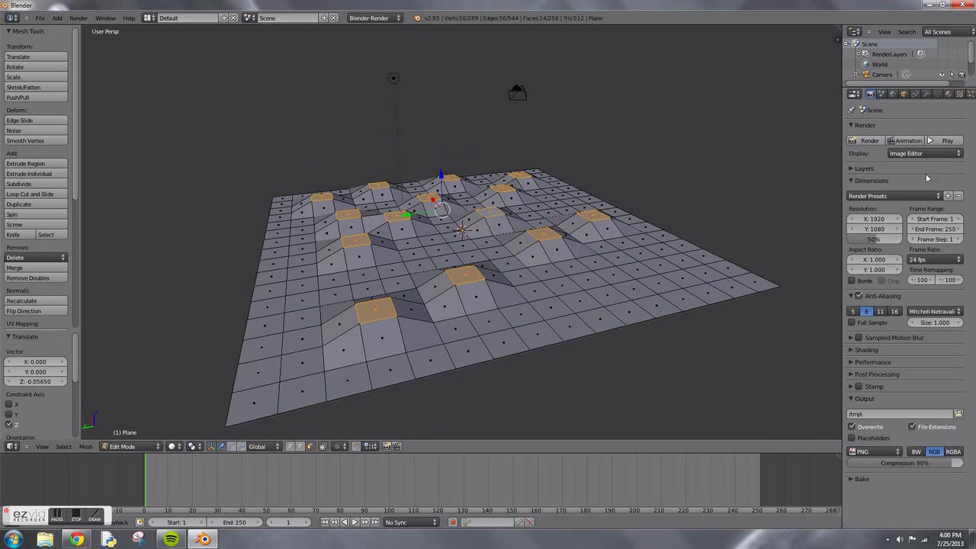
- Add a Subdivision Surface modifier to the plane and return to Object Mode
{"action": "left_click_drag", "start_coordinate": [833, 105], "coordinate": [812, 105]}
{"action": "left_click", "coordinate": [905, 93]}
{"action": "left_click", "coordinate": [874, 129]}
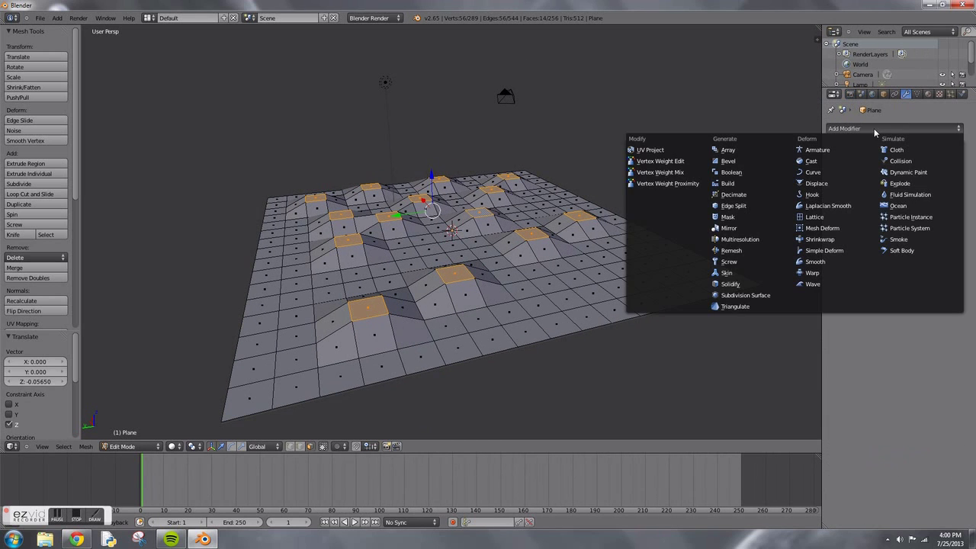
{"action": "left_click", "coordinate": [745, 295]}
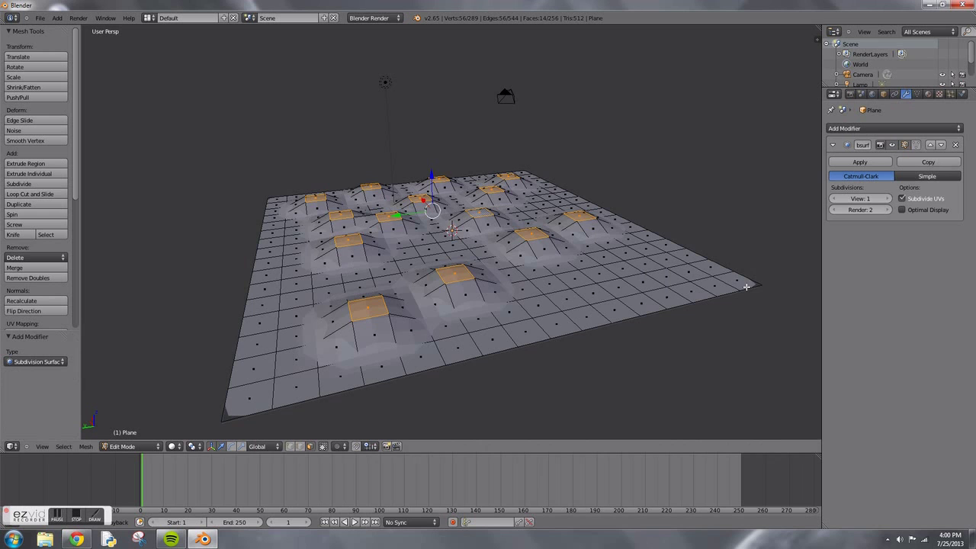
{"action": "middle_click_drag", "start_coordinate": [581, 288], "coordinate": [591, 242]}
{"action": "key", "text": "Tab"}
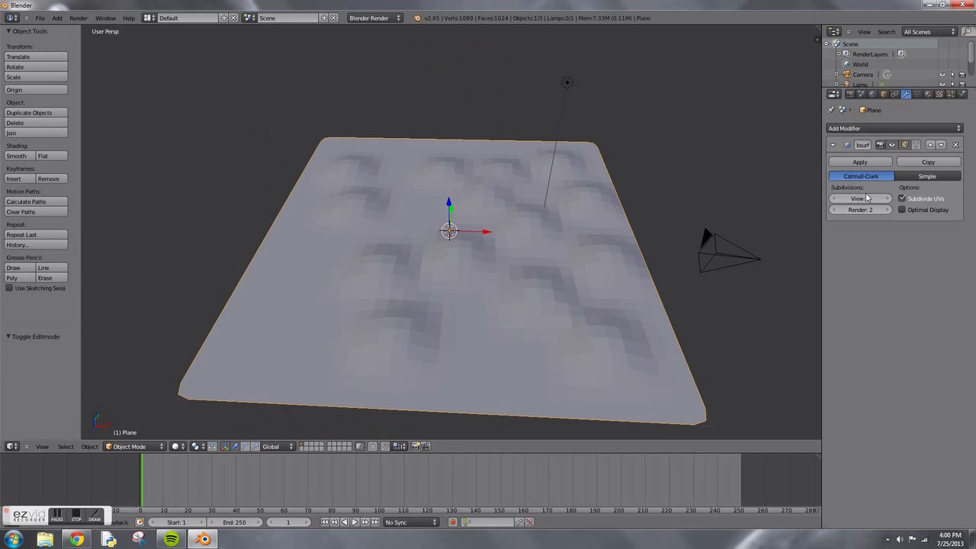
- Set the modifier's view subdivisions to 2 and apply it to the terrain mesh
{"action": "left_click", "coordinate": [885, 198]}
{"action": "middle_click_drag", "start_coordinate": [606, 211], "coordinate": [504, 189]}
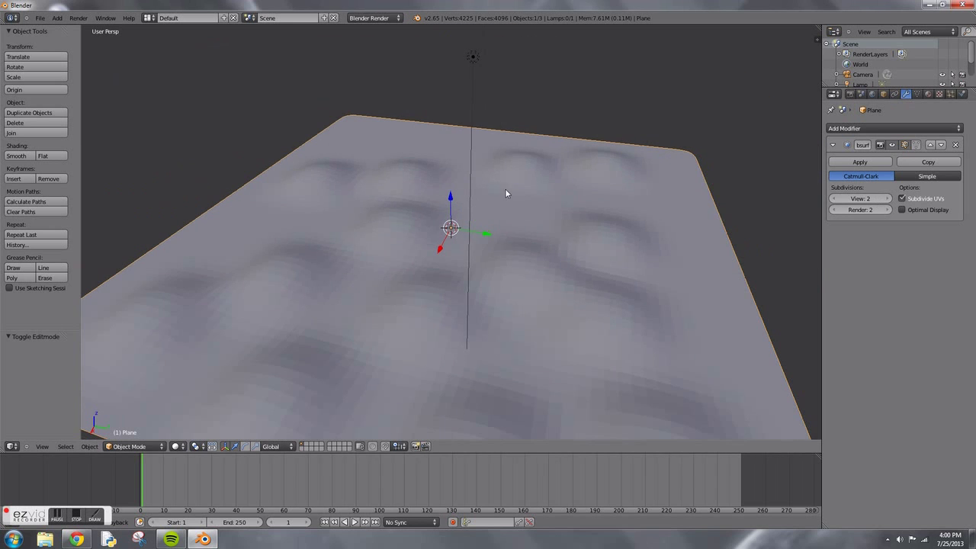
{"action": "left_click", "coordinate": [875, 163]}
{"action": "scroll", "coordinate": [509, 213], "scroll_direction": "down", "scroll_amount": 5}
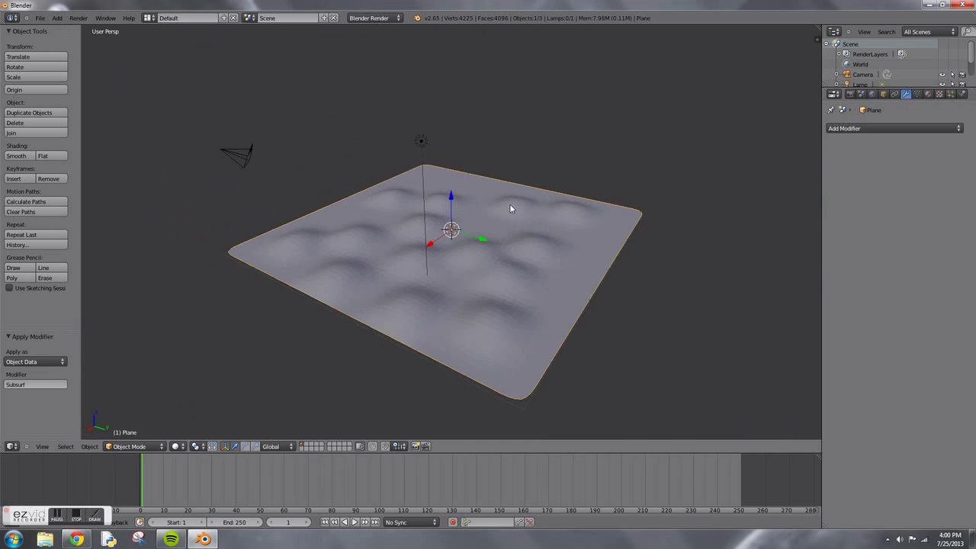
- Switch the render engine to Blender Game
{"action": "mouse_move", "coordinate": [510, 204]}
{"action": "middle_mouse_down"}
{"action": "mouse_move", "coordinate": [506, 255]}
{"action": "mouse_move", "coordinate": [479, 218]}
{"action": "mouse_move", "coordinate": [509, 203]}
{"action": "middle_mouse_up"}
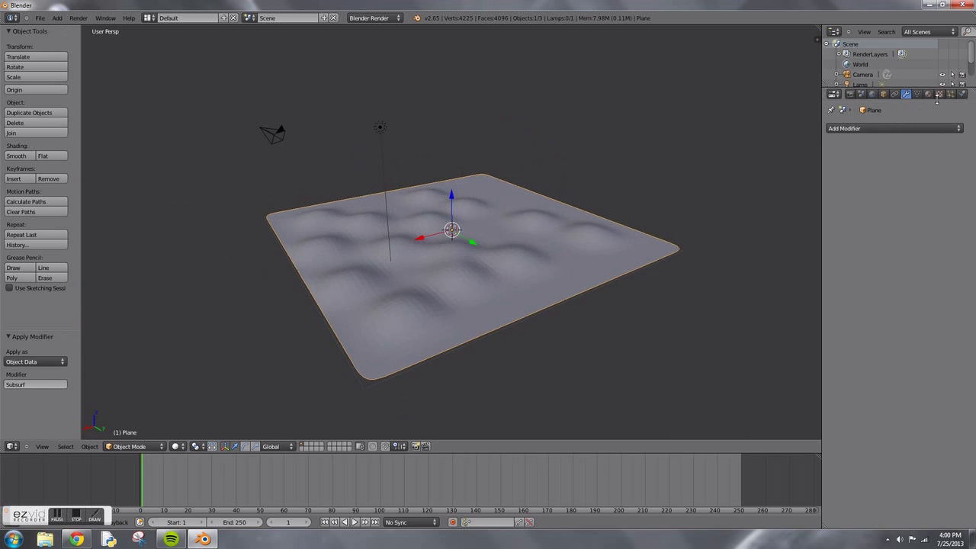
{"action": "left_click", "coordinate": [378, 18]}
{"action": "left_click", "coordinate": [381, 39]}
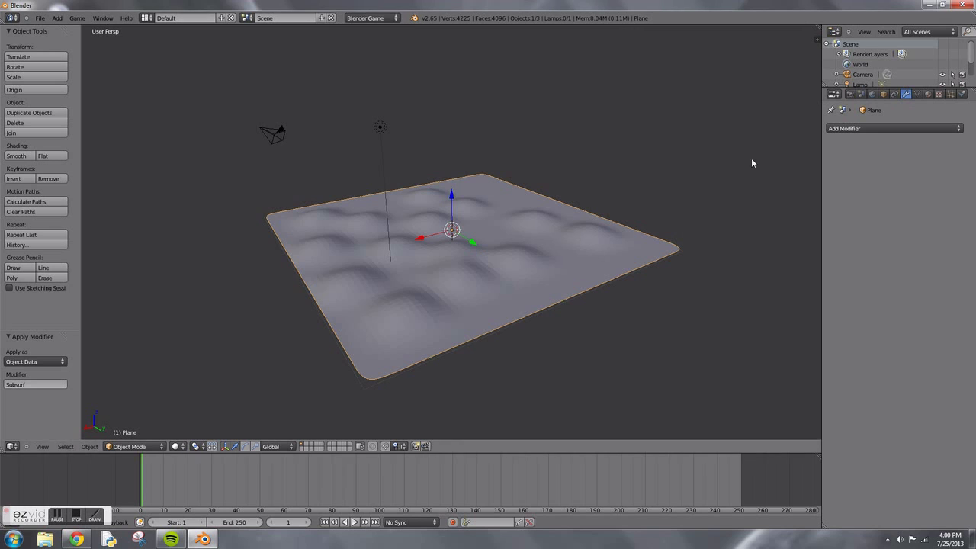
- Set the game engine's material shading mode to GLSL
{"action": "left_click", "coordinate": [849, 93]}
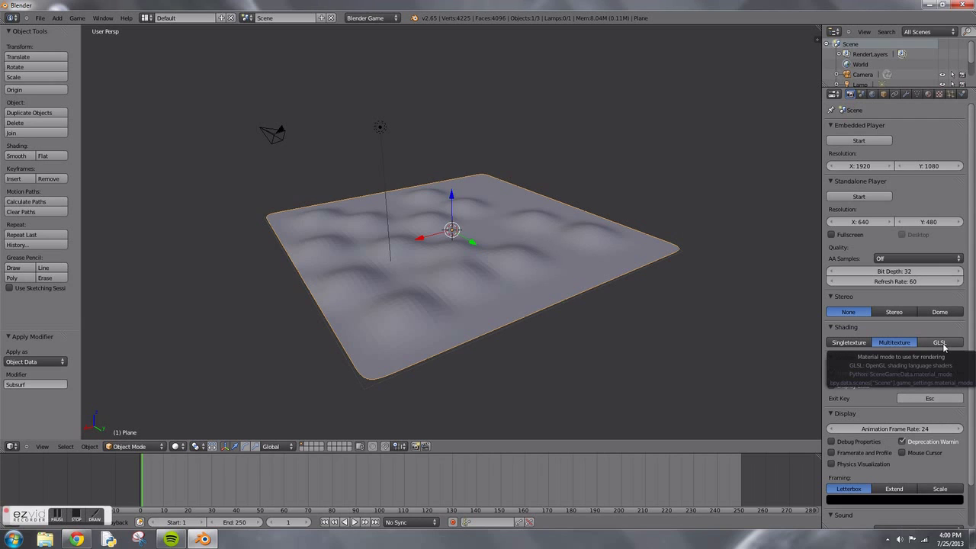
{"action": "left_click", "coordinate": [941, 343]}
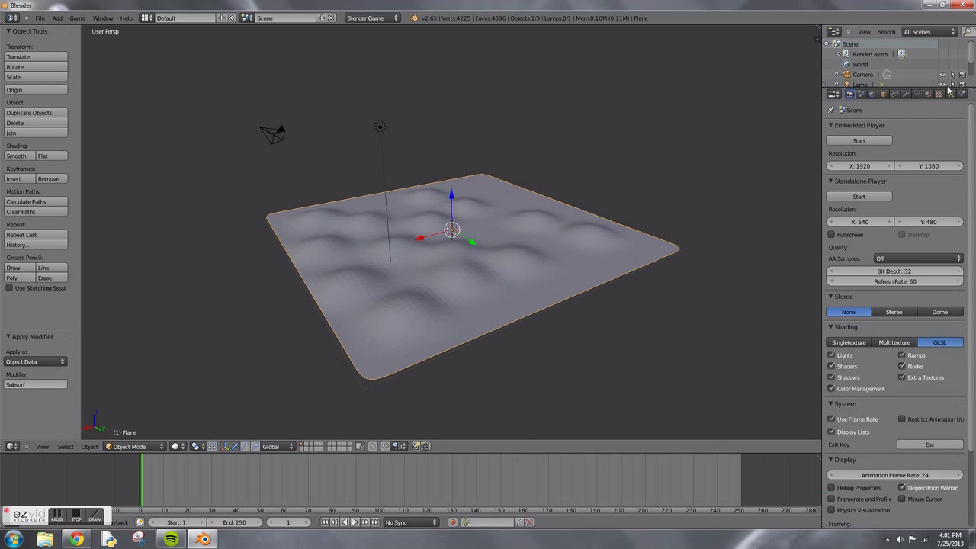
- Give the terrain plane a new material with diffuse intensity 1.000 and specular intensity 0.000
{"action": "left_click", "coordinate": [929, 93]}
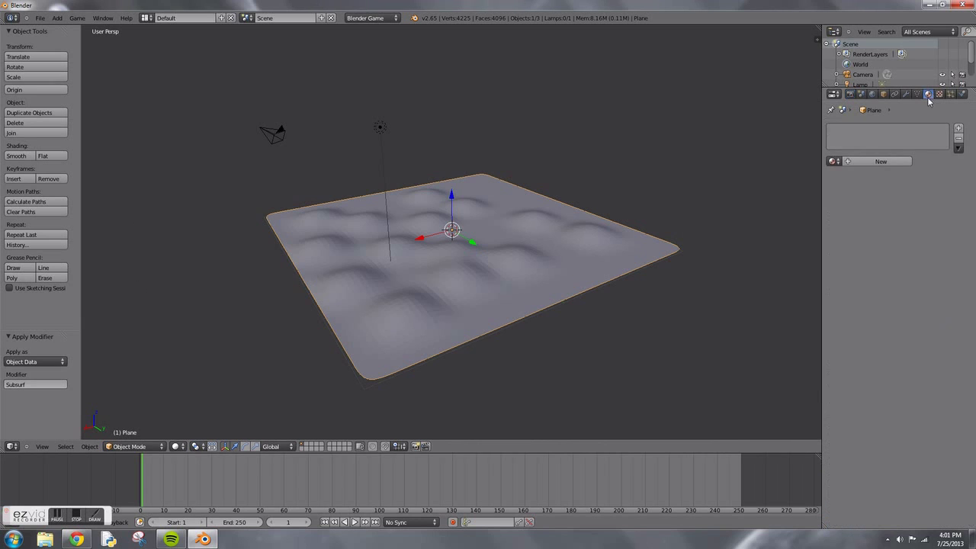
{"action": "left_click", "coordinate": [876, 161]}
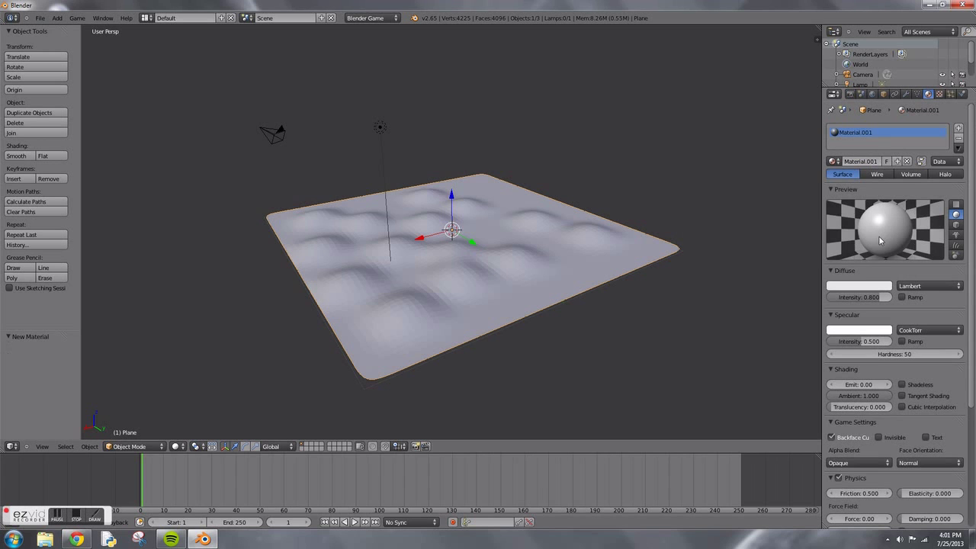
{"action": "left_click_drag", "start_coordinate": [875, 298], "coordinate": [890, 298]}
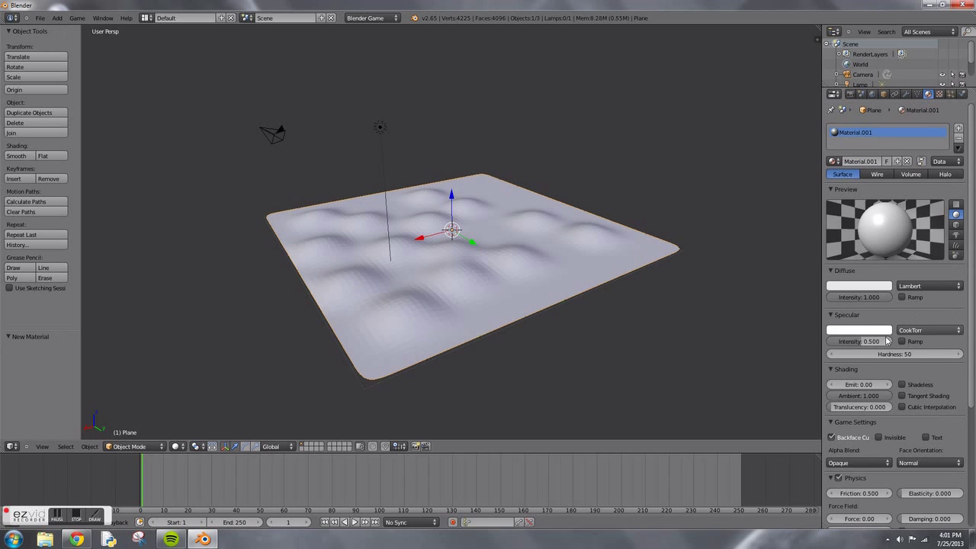
{"action": "left_click_drag", "start_coordinate": [865, 342], "coordinate": [802, 350]}
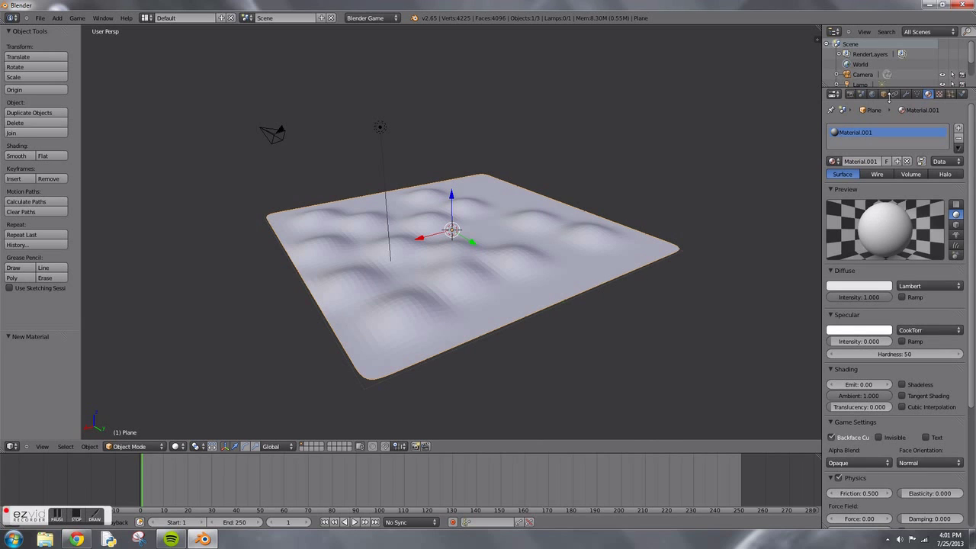
- Add an Image or Movie texture to the terrain material and load Vegetation_Grass1.jpg from the textures folder
{"action": "left_click", "coordinate": [940, 94]}
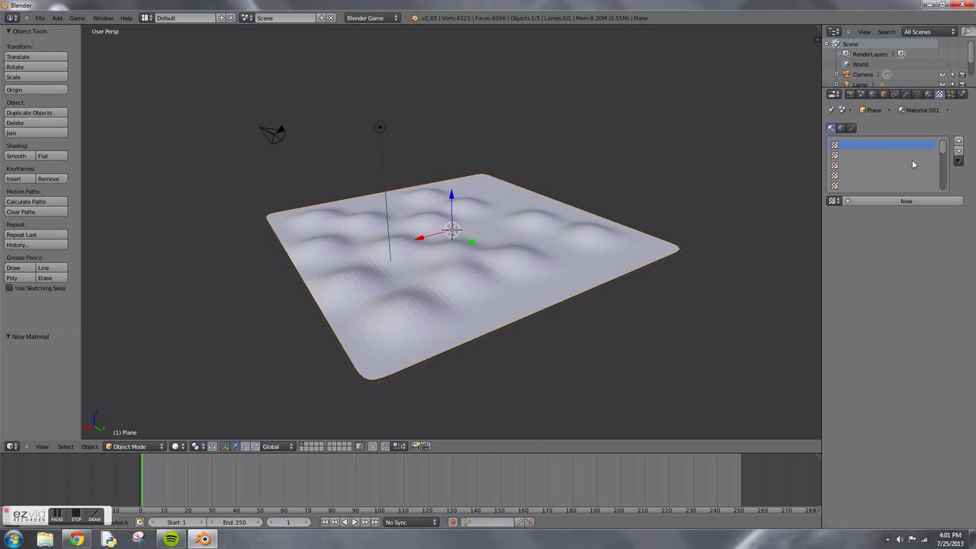
{"action": "left_click", "coordinate": [900, 201]}
{"action": "left_click", "coordinate": [901, 214]}
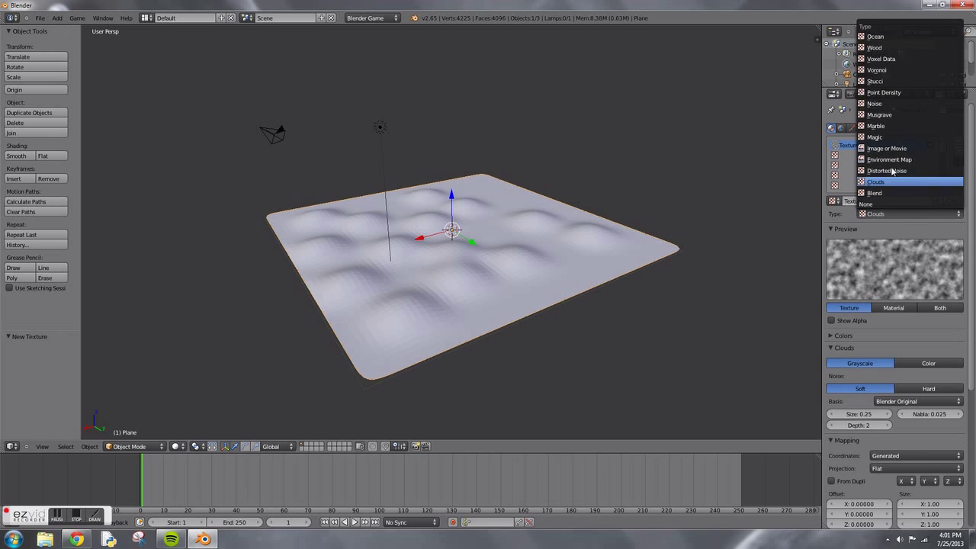
{"action": "left_click", "coordinate": [889, 149]}
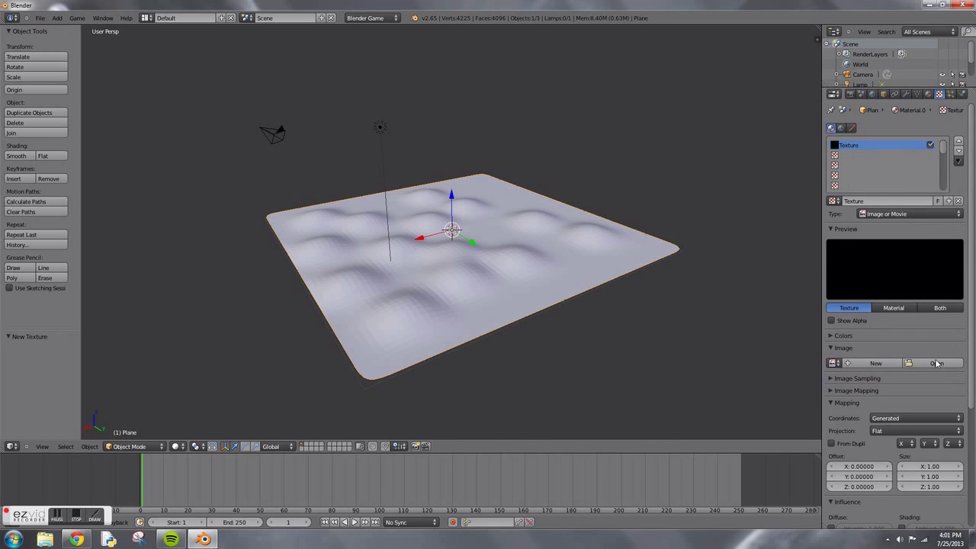
{"action": "left_click", "coordinate": [936, 363]}
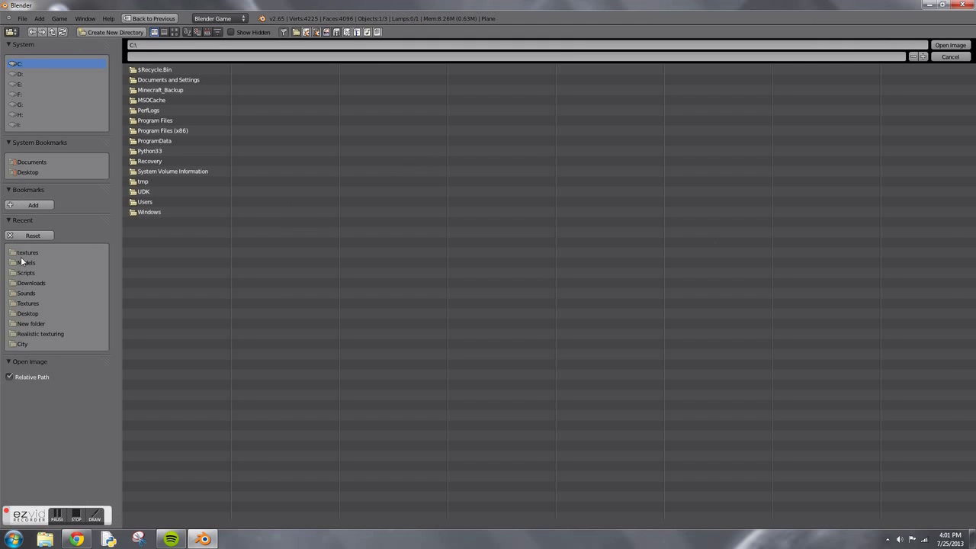
{"action": "left_click", "coordinate": [84, 253]}
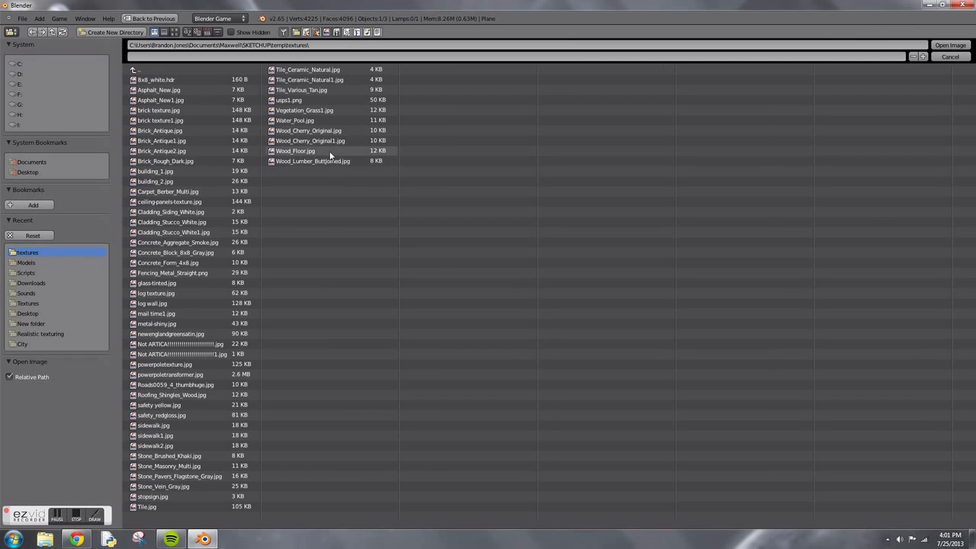
{"action": "double_click", "coordinate": [319, 111]}
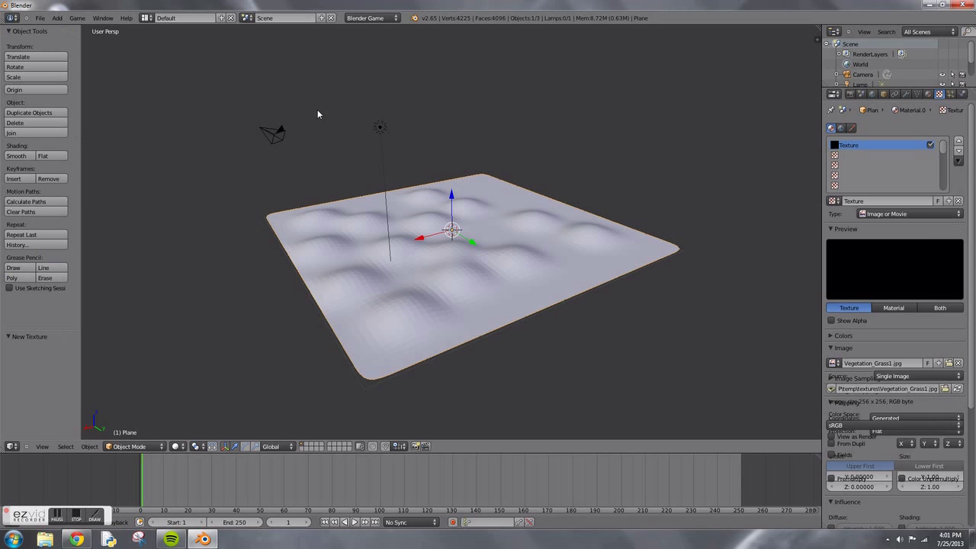
- Switch the viewport shading to Texture to display the grass image on the terrain
{"action": "scroll", "coordinate": [493, 265], "scroll_direction": "up", "scroll_amount": 4}
{"action": "middle_click_drag", "start_coordinate": [492, 265], "coordinate": [455, 264]}
{"action": "scroll", "coordinate": [455, 264], "scroll_direction": "down", "scroll_amount": 5}
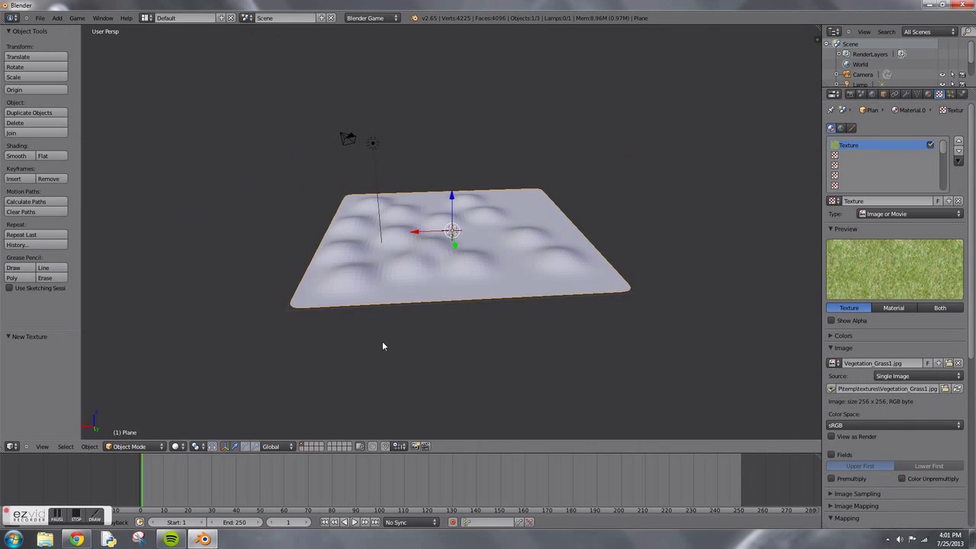
{"action": "left_click", "coordinate": [181, 447]}
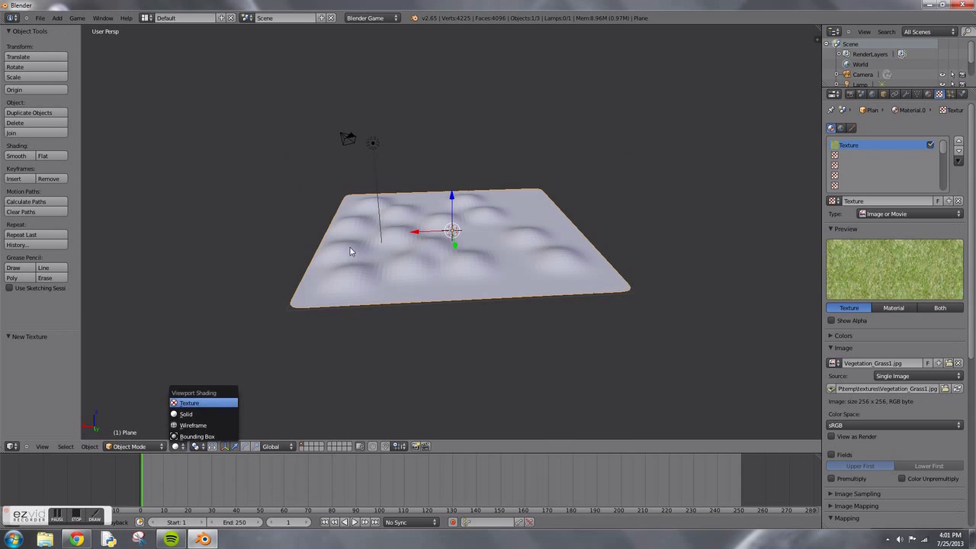
{"action": "left_click", "coordinate": [183, 404]}
{"action": "scroll", "coordinate": [415, 203], "scroll_direction": "up", "scroll_amount": 4}
{"action": "middle_click_drag", "start_coordinate": [415, 203], "coordinate": [684, 260]}
{"action": "scroll", "coordinate": [346, 206], "scroll_direction": "down", "scroll_amount": 4}
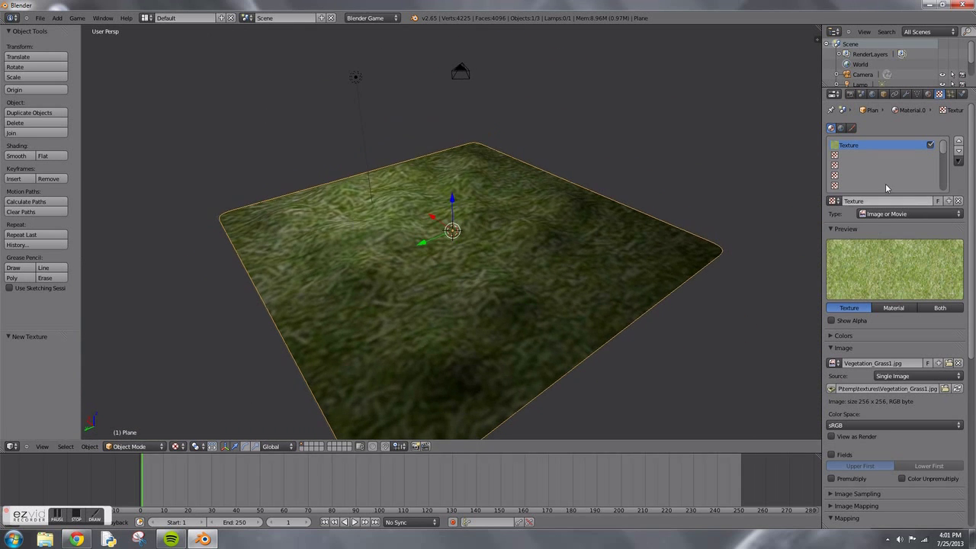
- Set the grass texture's mapping coordinates to Global
{"action": "scroll", "coordinate": [876, 313], "scroll_direction": "down", "scroll_amount": 8}
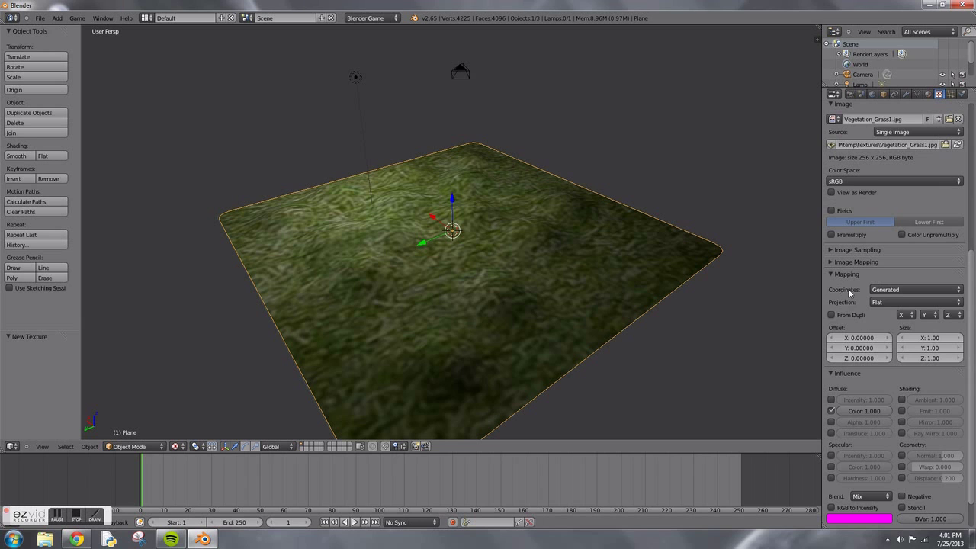
{"action": "left_click", "coordinate": [918, 290]}
{"action": "left_click", "coordinate": [917, 281]}
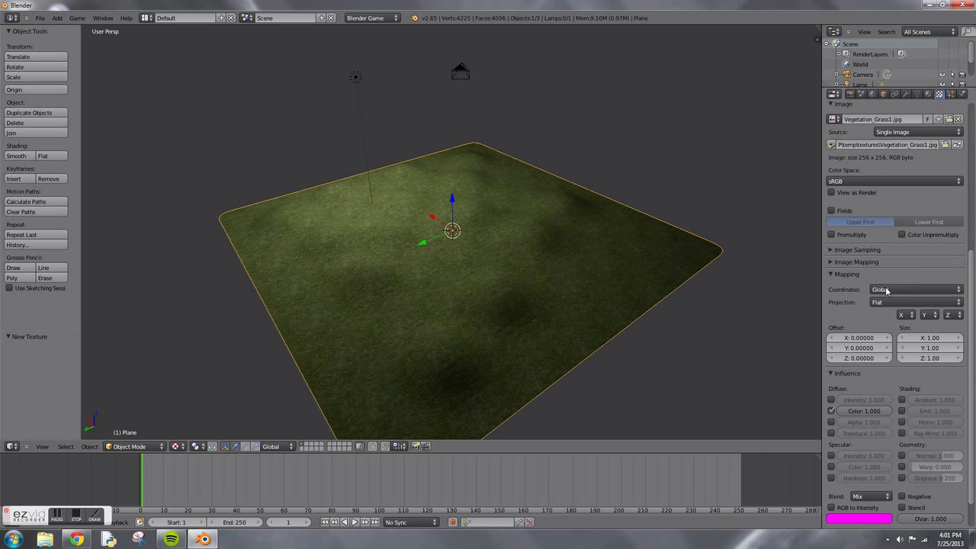
- Set the grass texture's mapping size to 5.00 in both X and Y
{"action": "scroll", "coordinate": [471, 236], "scroll_direction": "up", "scroll_amount": 8}
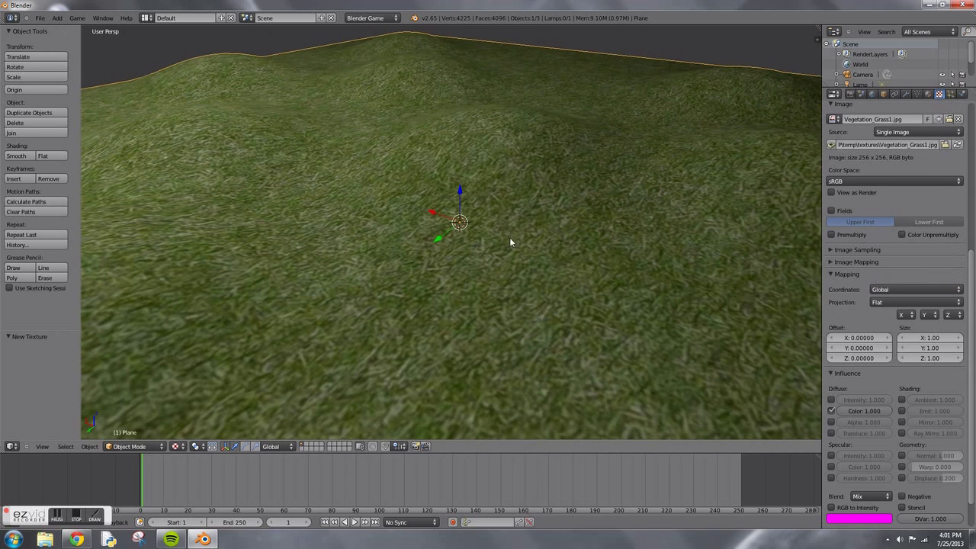
{"action": "left_click", "coordinate": [933, 339]}
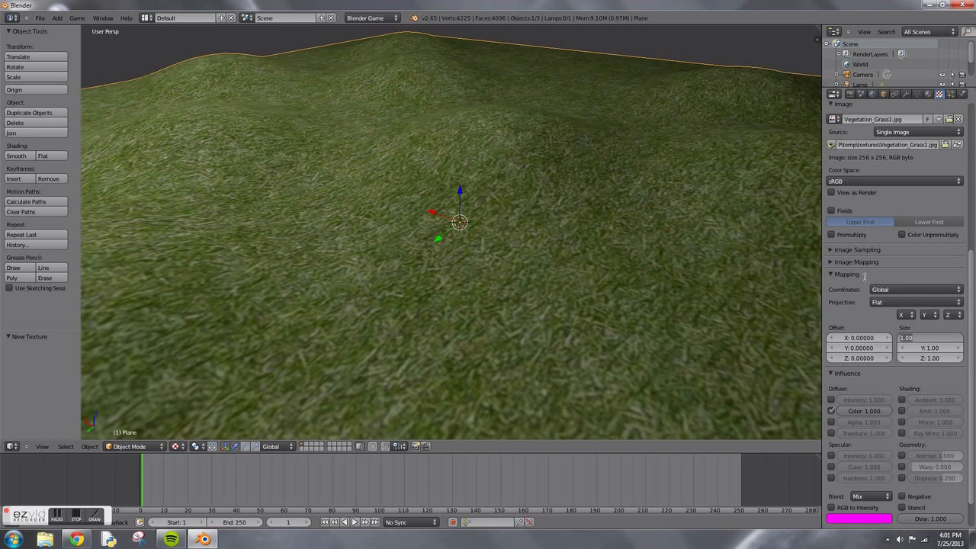
{"action": "key", "text": "Return"}
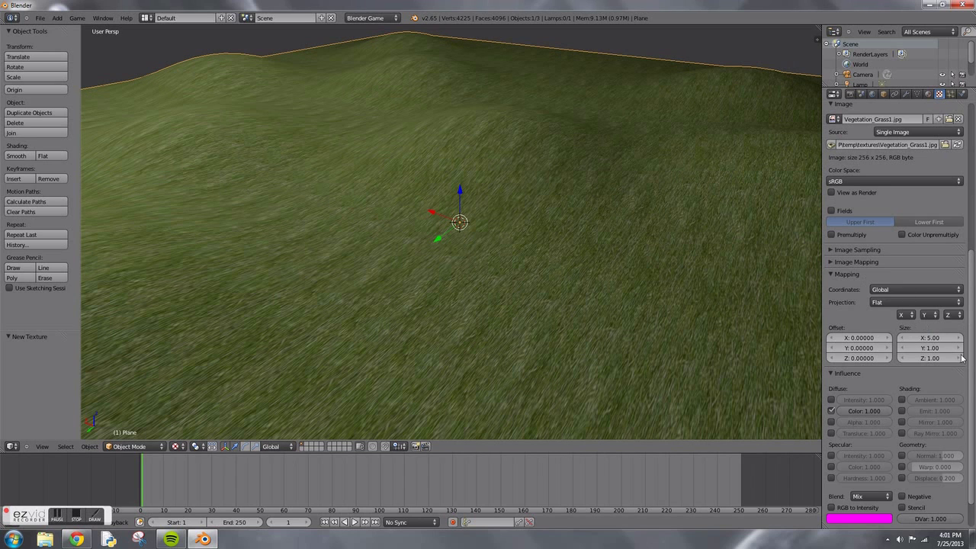
{"action": "type", "text": "5"}
{"action": "key", "text": "Return"}
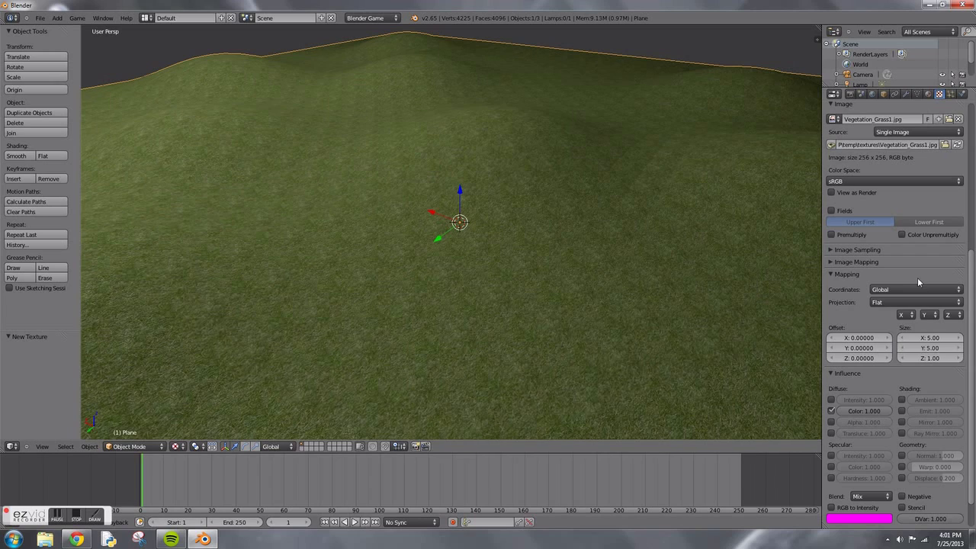
- Examine the tiled grass texture on the hills from several angles, both close up and from a distance
{"action": "scroll", "coordinate": [421, 185], "scroll_direction": "down", "scroll_amount": 5}
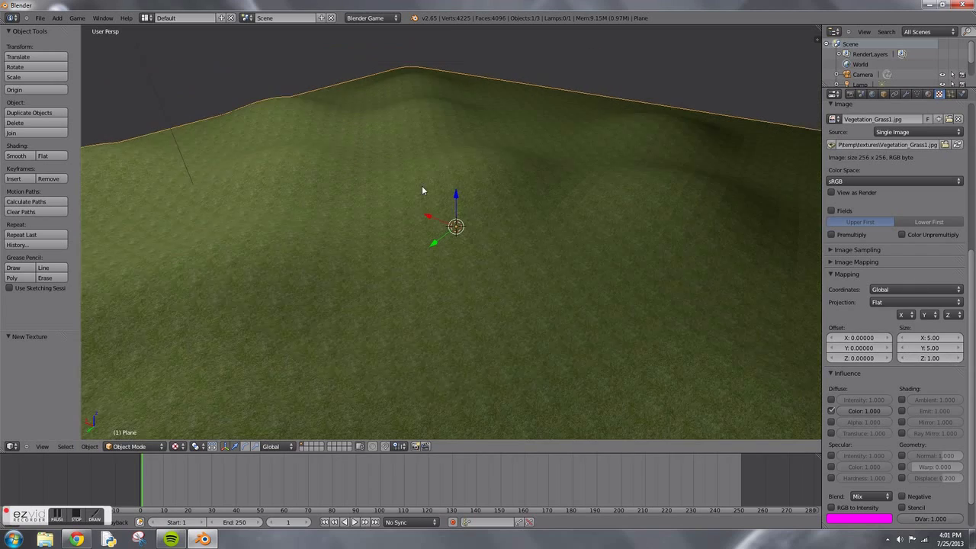
{"action": "middle_click_drag", "start_coordinate": [438, 189], "coordinate": [445, 303]}
{"action": "scroll", "coordinate": [471, 304], "scroll_direction": "up", "scroll_amount": 2}
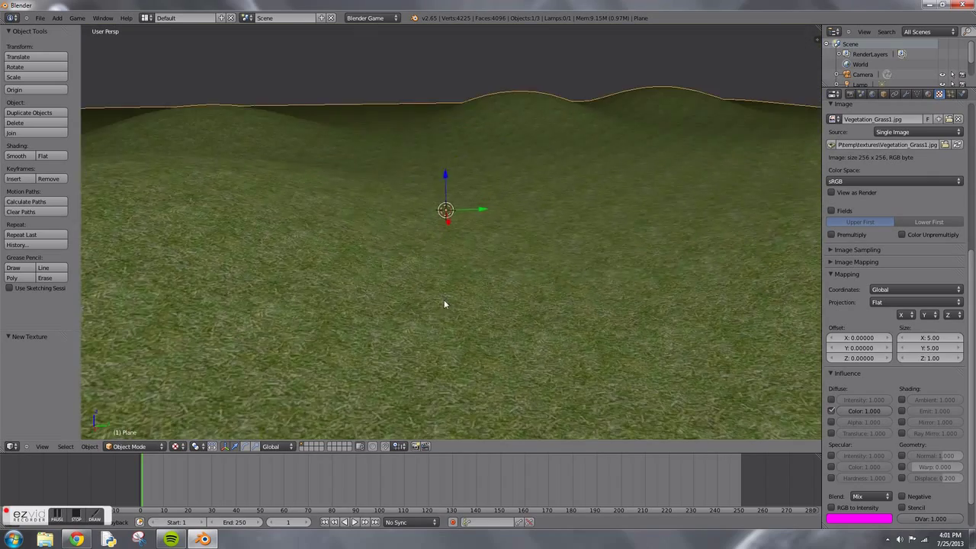
{"action": "scroll", "coordinate": [444, 302], "scroll_direction": "down", "scroll_amount": 5}
{"action": "scroll", "coordinate": [446, 294], "scroll_direction": "down", "scroll_amount": 2}
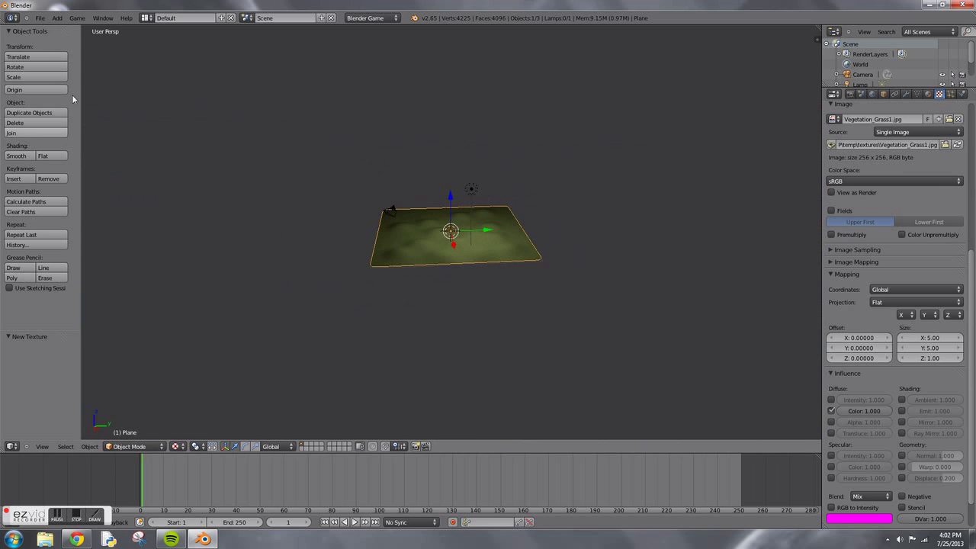
{"action": "scroll", "coordinate": [497, 263], "scroll_direction": "up", "scroll_amount": 15}
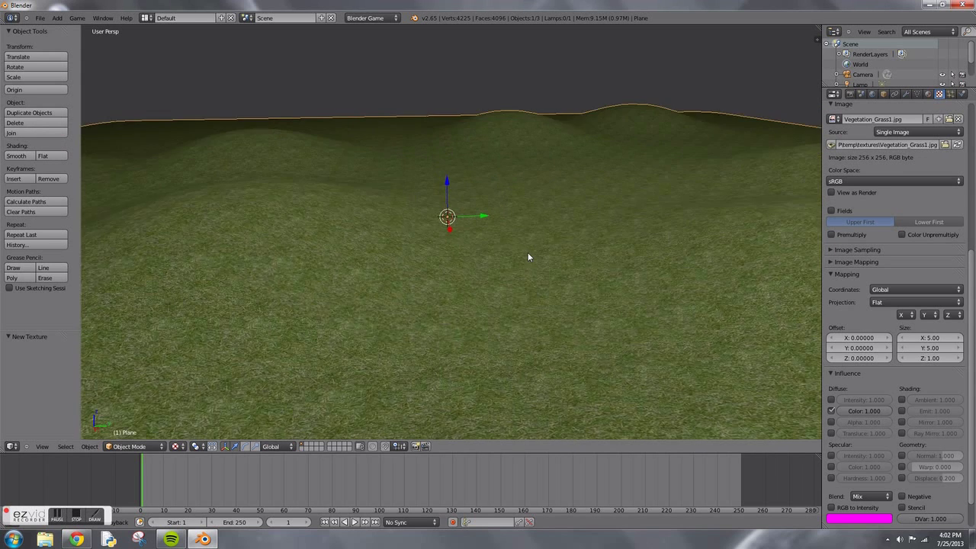
{"action": "scroll", "coordinate": [428, 235], "scroll_direction": "down", "scroll_amount": 5}
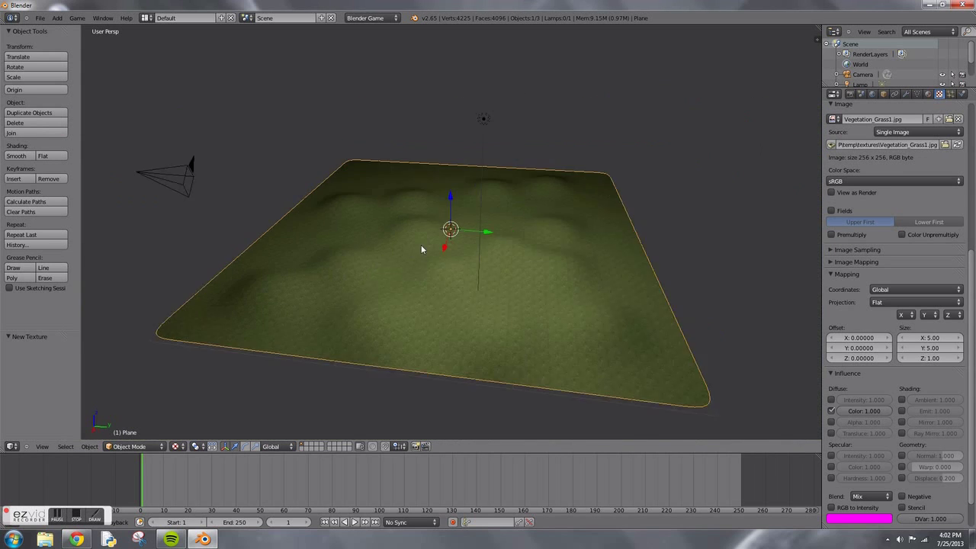
{"action": "middle_click_drag", "start_coordinate": [421, 245], "coordinate": [374, 233]}
{"action": "scroll", "coordinate": [373, 234], "scroll_direction": "down", "scroll_amount": 2}
{"action": "scroll", "coordinate": [374, 233], "scroll_direction": "up", "scroll_amount": 3}
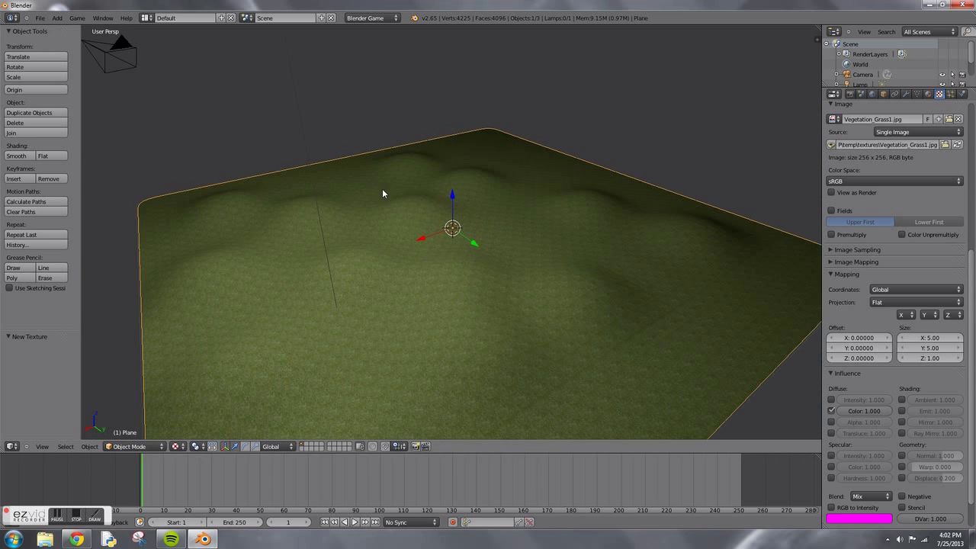
{"action": "middle_click_drag", "start_coordinate": [430, 204], "coordinate": [369, 204]}
{"action": "scroll", "coordinate": [370, 205], "scroll_direction": "down", "scroll_amount": 3}
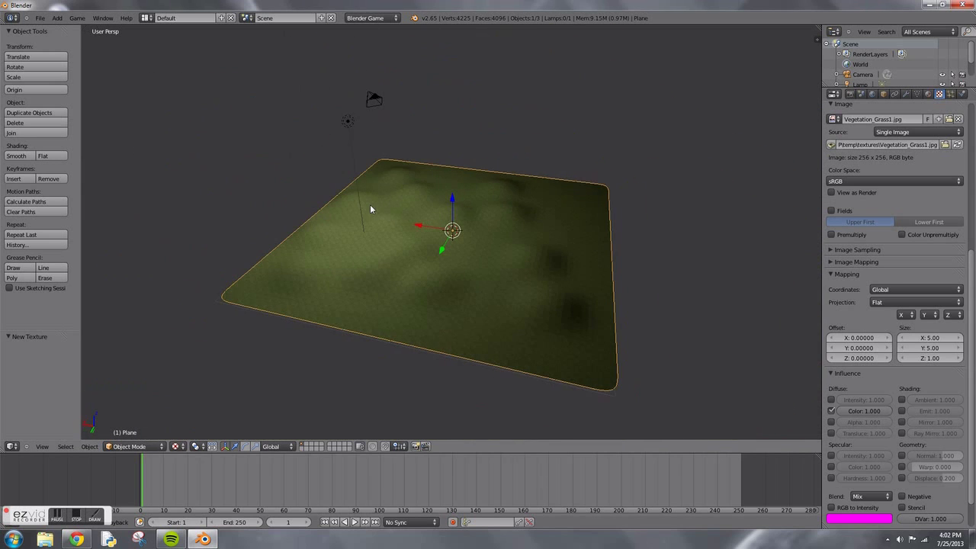
- Select the lamp above the terrain, change its type to Sun, and inspect the lighting on the hills
{"action": "right_click", "coordinate": [347, 122]}
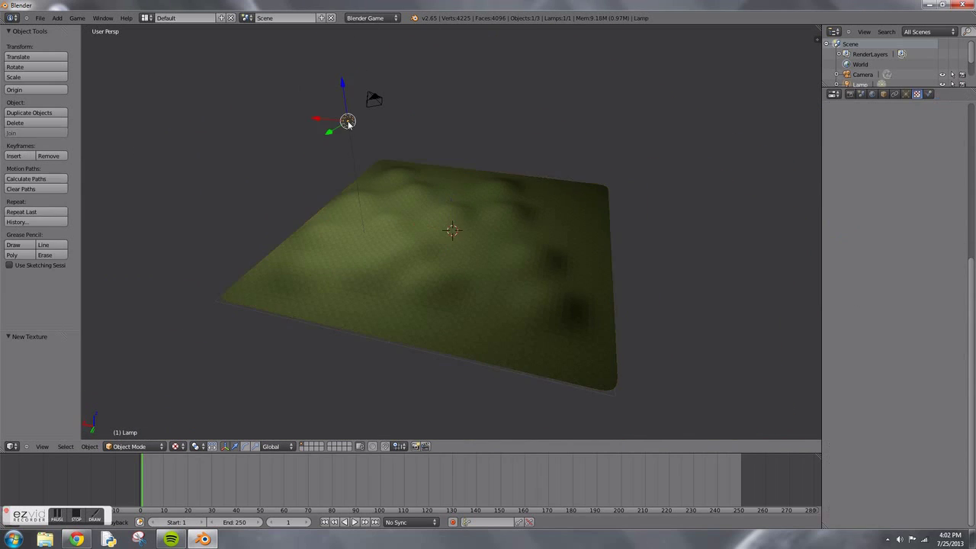
{"action": "left_click", "coordinate": [907, 94]}
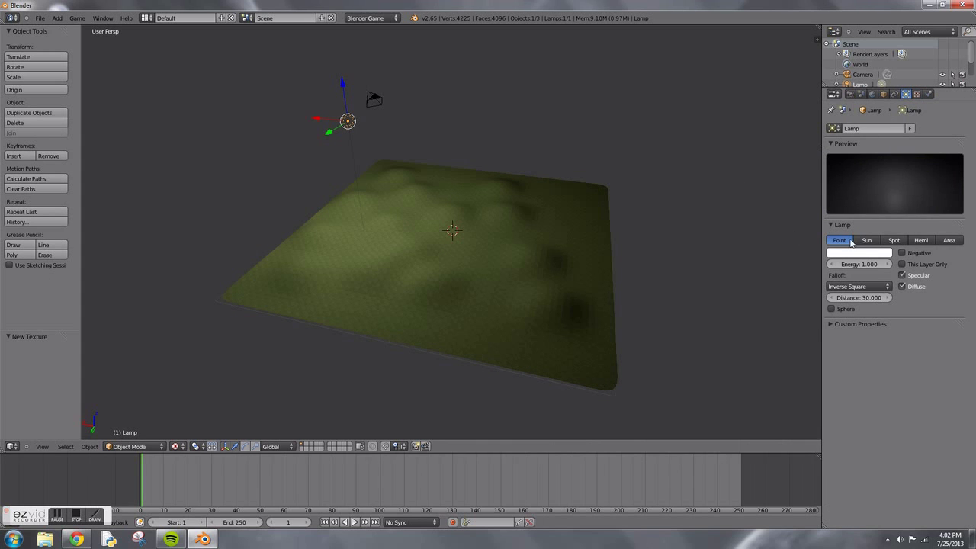
{"action": "left_click", "coordinate": [873, 243]}
{"action": "scroll", "coordinate": [427, 222], "scroll_direction": "up", "scroll_amount": 5}
{"action": "middle_click_drag", "start_coordinate": [426, 222], "coordinate": [357, 186]}
{"action": "scroll", "coordinate": [366, 190], "scroll_direction": "up", "scroll_amount": 5}
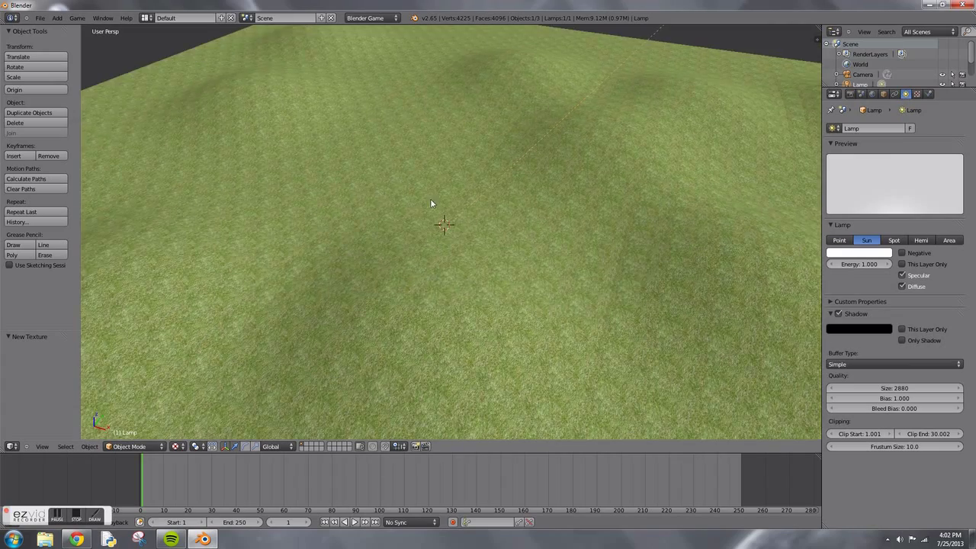
{"action": "middle_click_drag", "start_coordinate": [431, 200], "coordinate": [483, 186]}
{"action": "scroll", "coordinate": [484, 186], "scroll_direction": "down", "scroll_amount": 4}
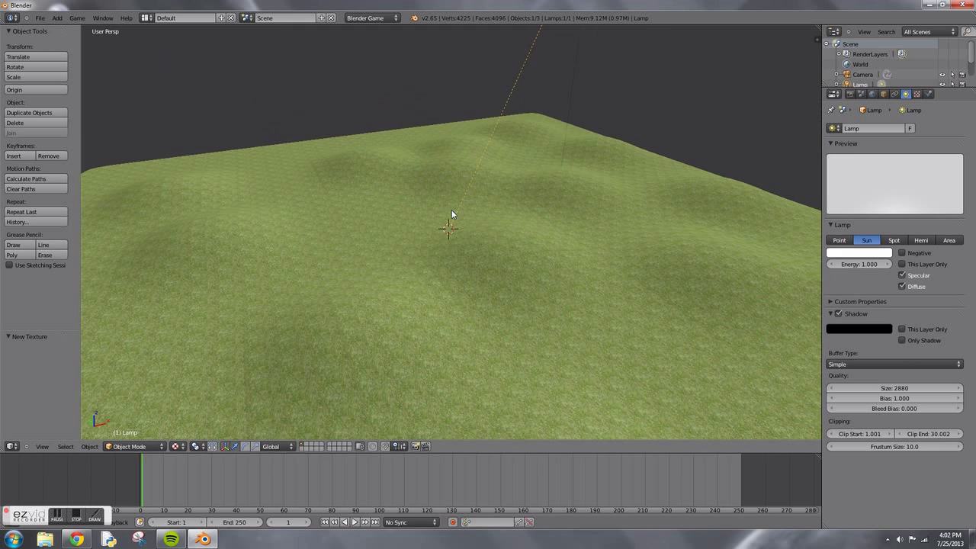
- Add a cube mesh at the terrain's centre and raise it about 2.28 along Z above the grass
{"action": "key", "text": "shift+a"}
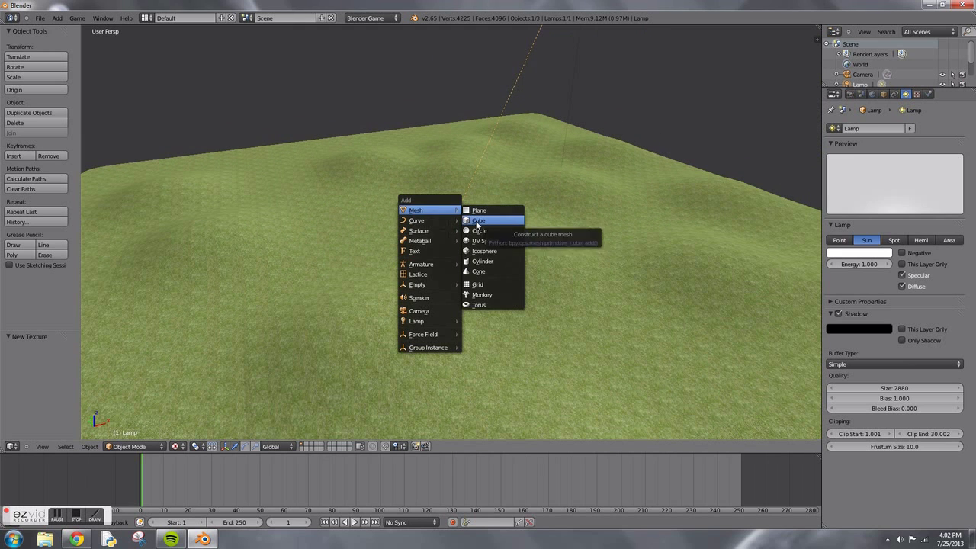
{"action": "left_click", "coordinate": [474, 221]}
{"action": "left_click_drag", "start_coordinate": [446, 196], "coordinate": [487, 117]}
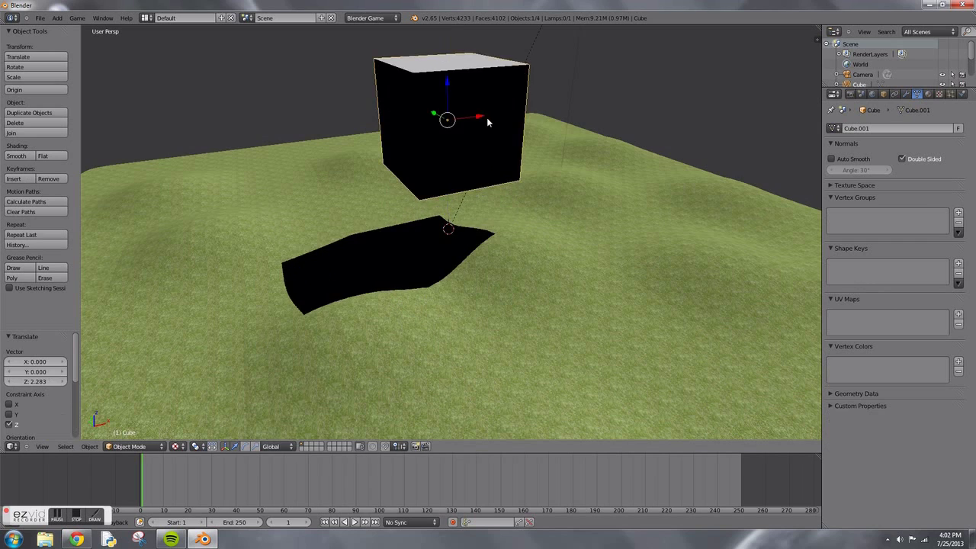
{"action": "middle_click_drag", "start_coordinate": [486, 118], "coordinate": [608, 133]}
{"action": "scroll", "coordinate": [608, 133], "scroll_direction": "down", "scroll_amount": 4}
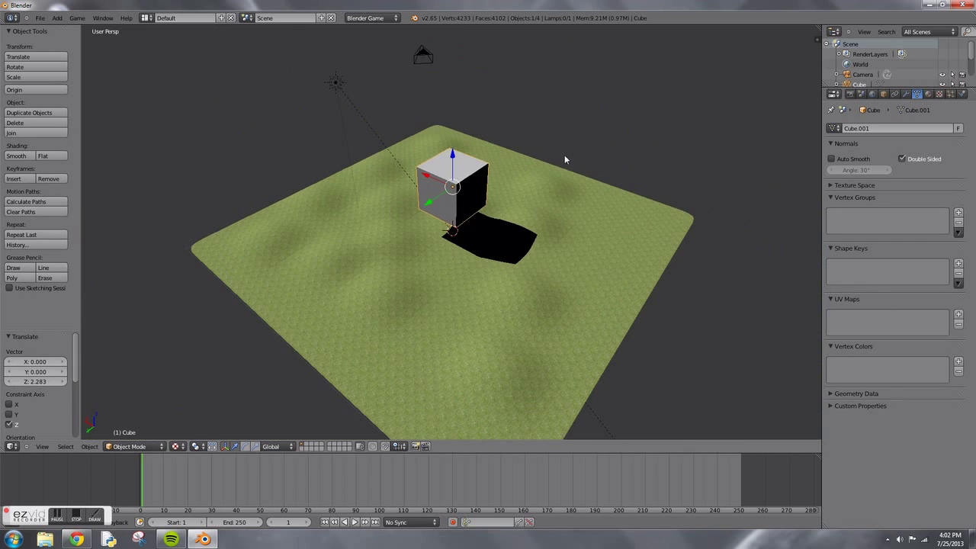
- Scale the cube to 0.1 in all axes and view it up close above the grass
{"action": "key", "text": "s"}
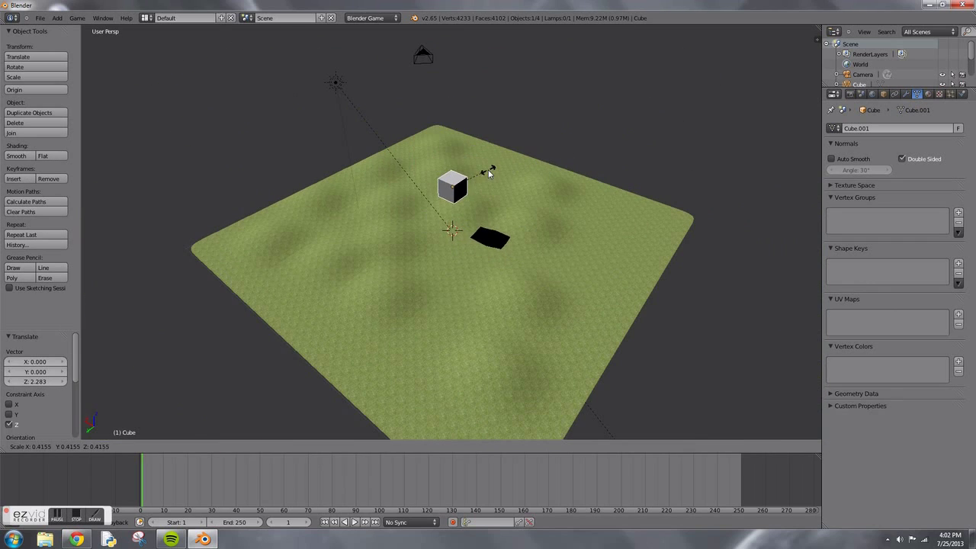
{"action": "type", "text": "0.1"}
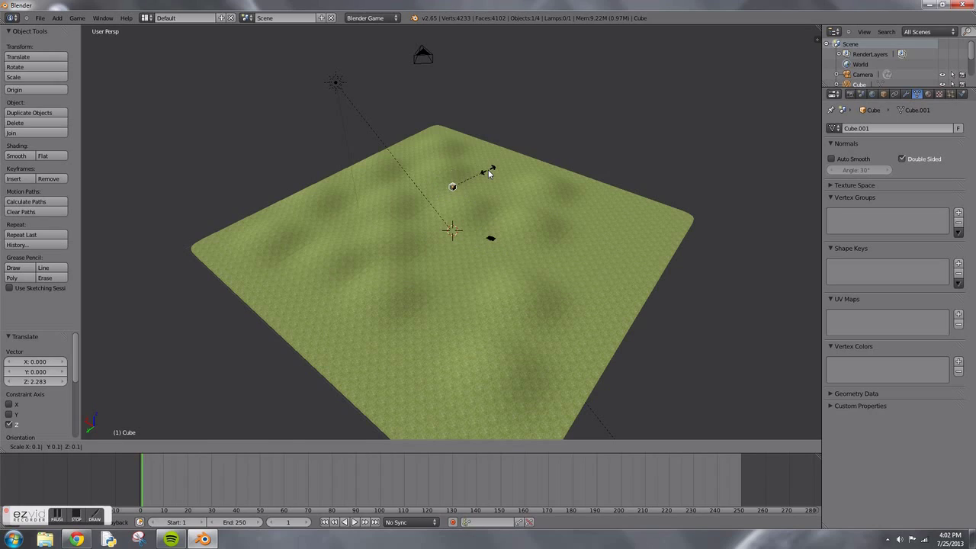
{"action": "key", "text": "Return"}
{"action": "scroll", "coordinate": [489, 174], "scroll_direction": "up", "scroll_amount": 8}
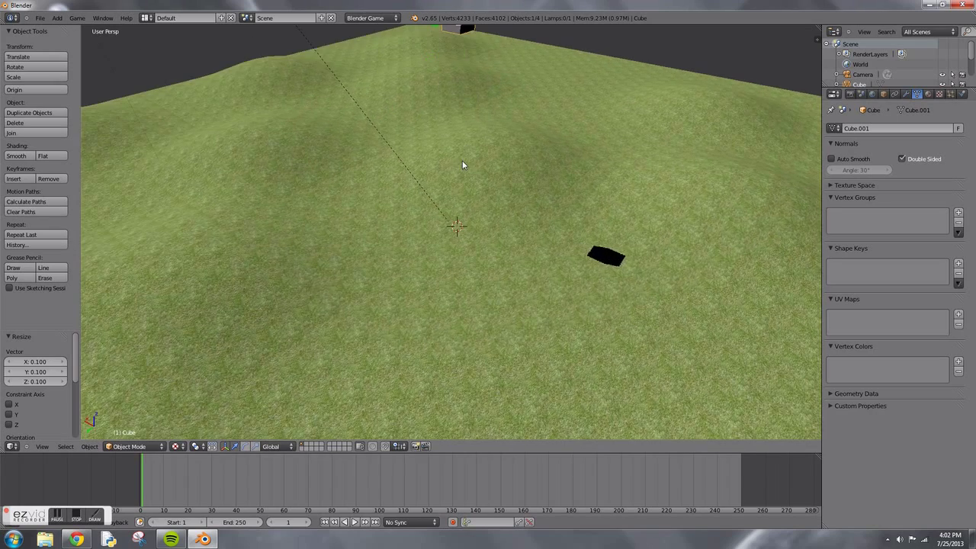
{"action": "middle_click_drag", "start_coordinate": [442, 199], "coordinate": [421, 250]}
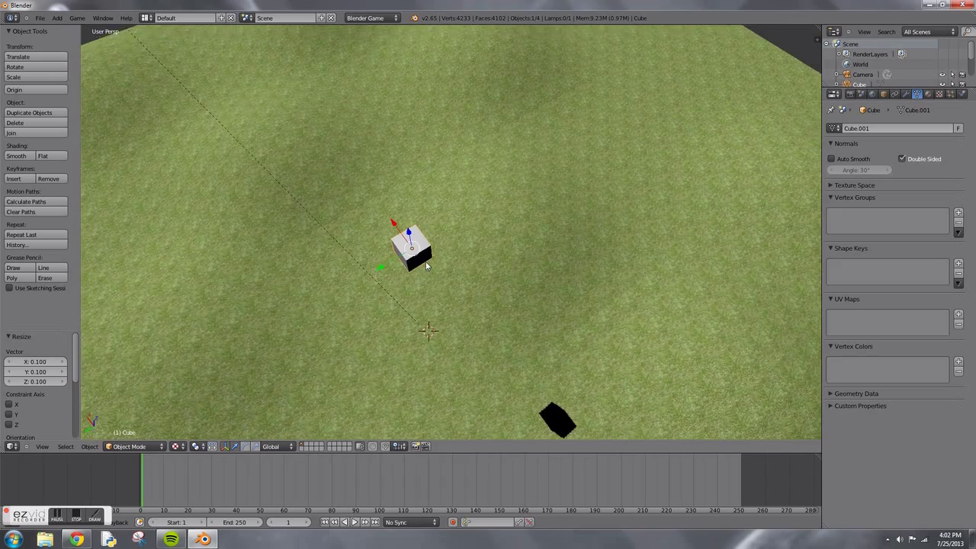
{"action": "scroll", "coordinate": [426, 261], "scroll_direction": "up", "scroll_amount": 2}
{"action": "middle_click_drag", "start_coordinate": [428, 254], "coordinate": [441, 235]}
{"action": "scroll", "coordinate": [442, 234], "scroll_direction": "down", "scroll_amount": 2}
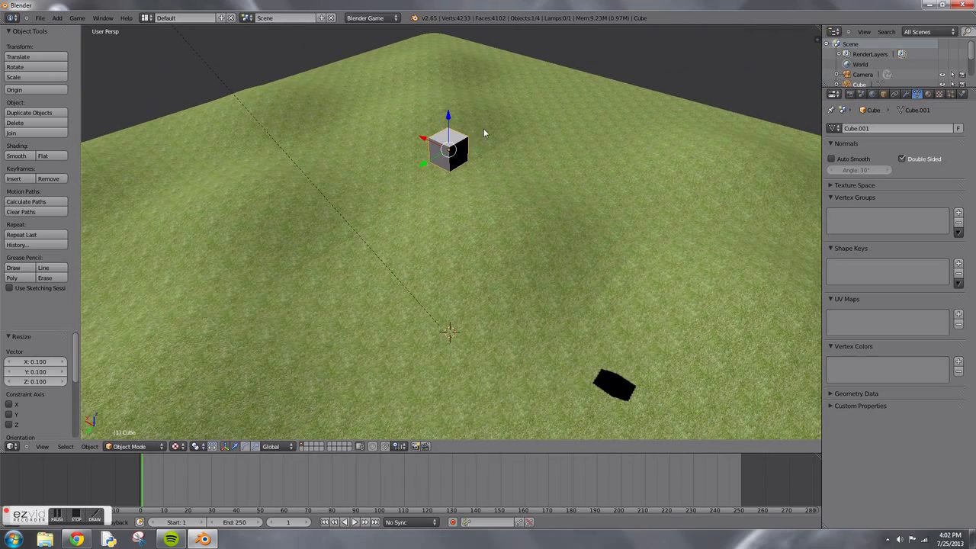
{"action": "scroll", "coordinate": [484, 130], "scroll_direction": "up", "scroll_amount": 4}
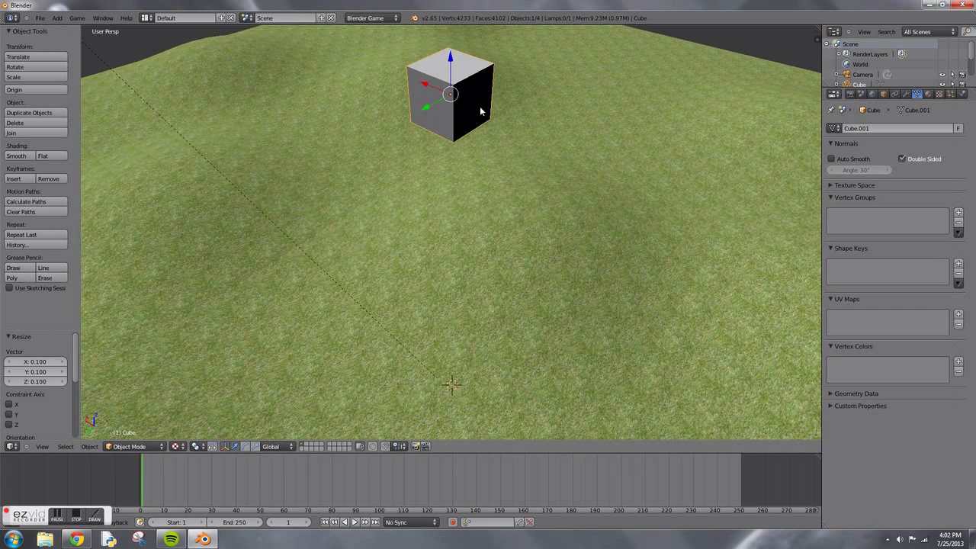
- Cut the cube's mesh with one centred horizontal and one centred vertical edge loop
{"action": "key", "text": "Tab"}
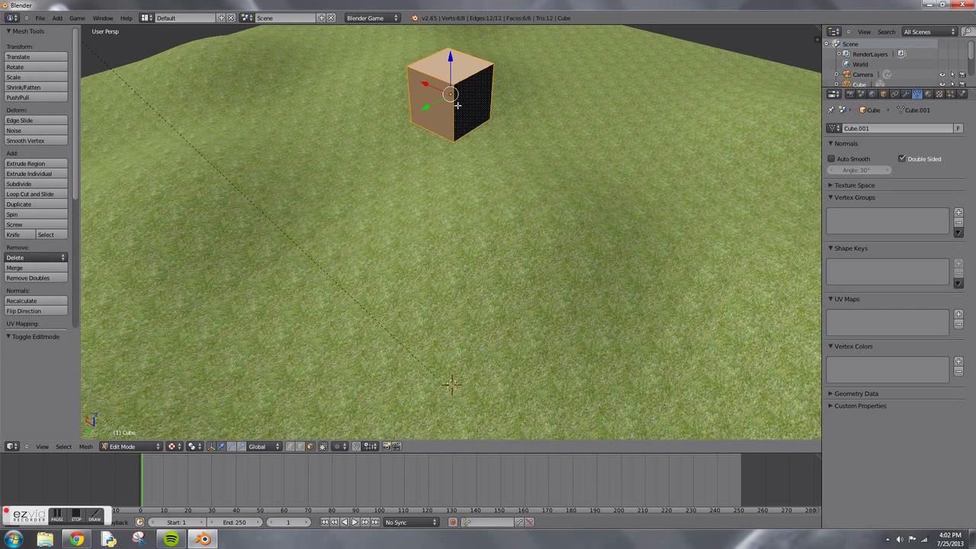
{"action": "key", "text": "a"}
{"action": "key", "text": "ctrl+r"}
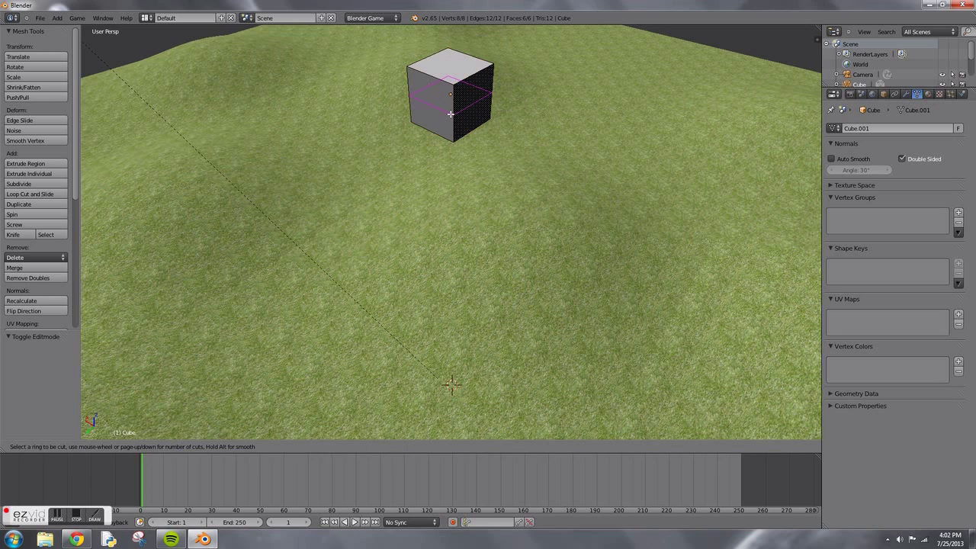
{"action": "left_click", "coordinate": [450, 114]}
{"action": "right_click", "coordinate": [450, 113]}
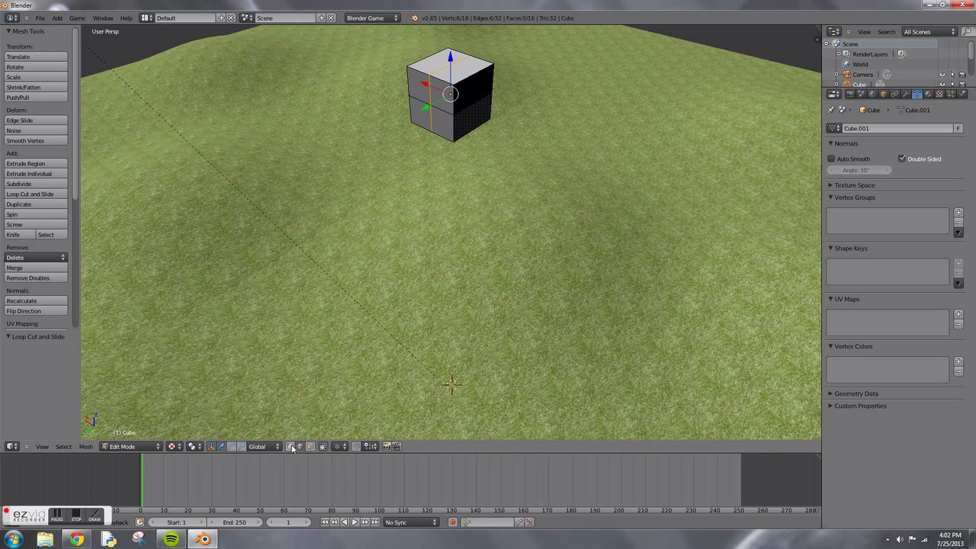
- Pull the centre vertex of the cube's front face outward about 0.088 along Y and return to Object Mode
{"action": "left_click", "coordinate": [290, 445]}
{"action": "right_click", "coordinate": [429, 106]}
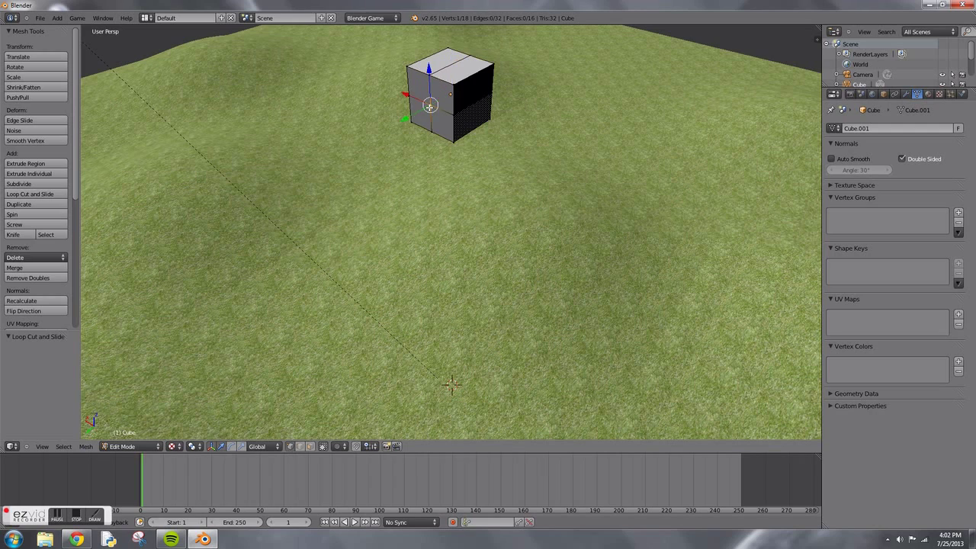
{"action": "left_click_drag", "start_coordinate": [404, 118], "coordinate": [388, 136]}
{"action": "middle_click_drag", "start_coordinate": [426, 111], "coordinate": [477, 126]}
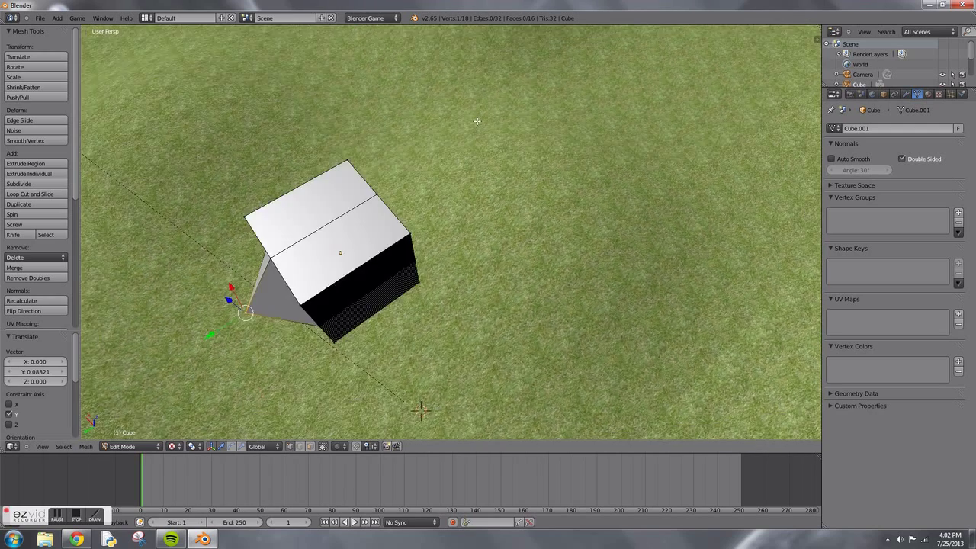
{"action": "scroll", "coordinate": [482, 118], "scroll_direction": "down", "scroll_amount": 4}
{"action": "scroll", "coordinate": [480, 243], "scroll_direction": "up", "scroll_amount": 8}
{"action": "middle_click_drag", "start_coordinate": [481, 242], "coordinate": [492, 224]}
{"action": "scroll", "coordinate": [503, 231], "scroll_direction": "down", "scroll_amount": 8}
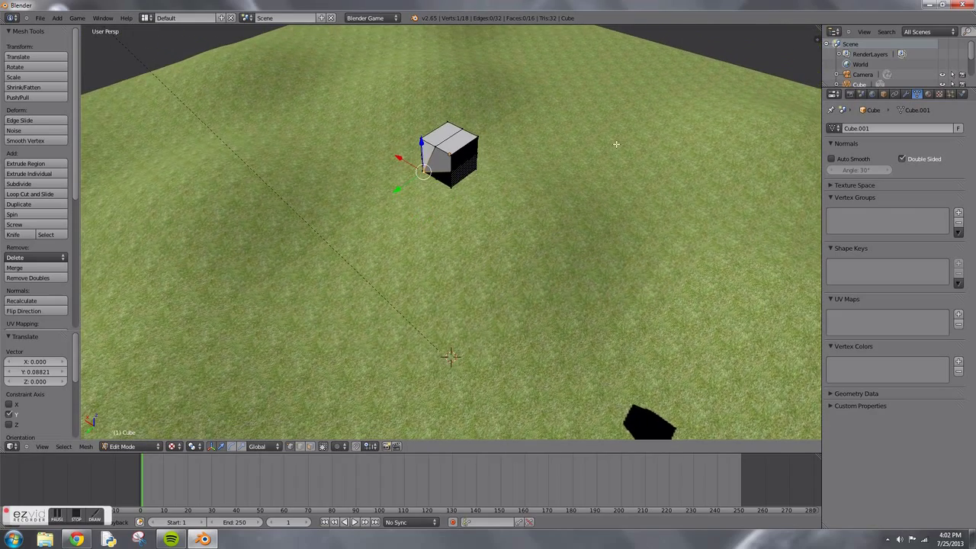
{"action": "key", "text": "Tab"}
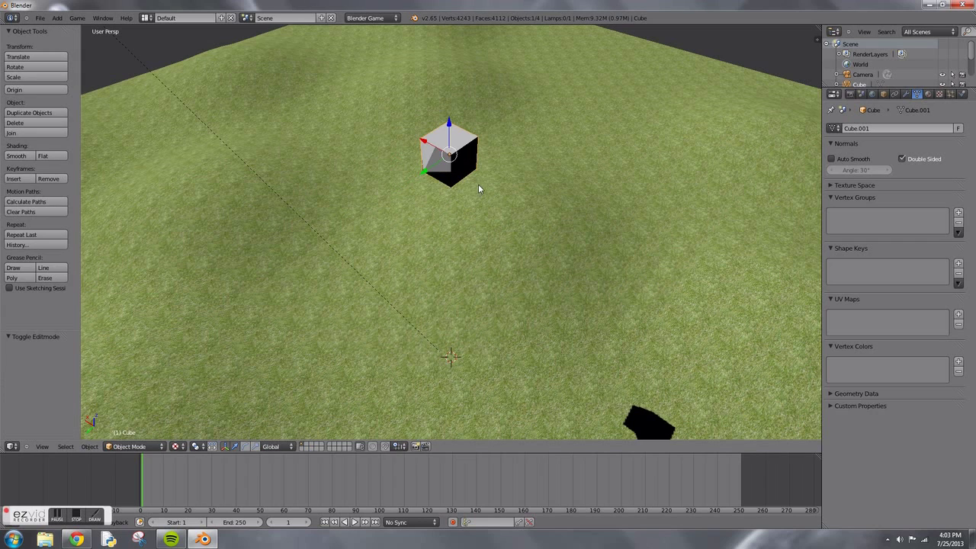
- Create a new material for the cube with diffuse and specular intensity at 1.000
{"action": "left_click", "coordinate": [927, 93]}
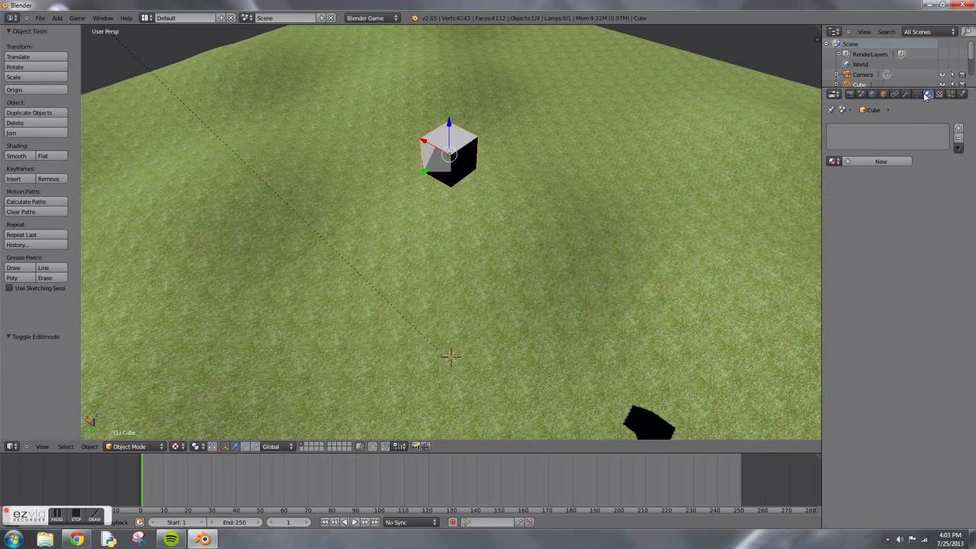
{"action": "left_click", "coordinate": [882, 161]}
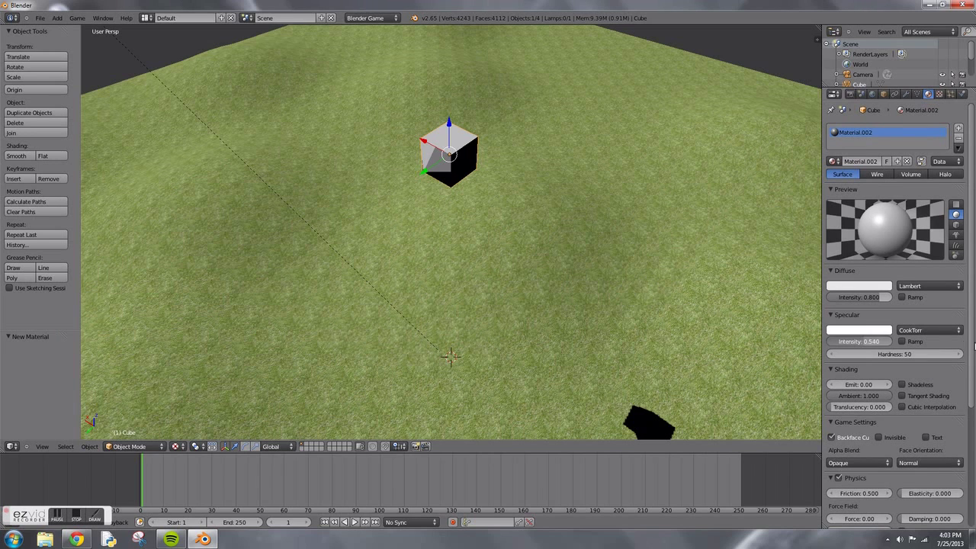
{"action": "left_click_drag", "start_coordinate": [974, 346], "coordinate": [971, 319]}
- Set the cube material's diffuse colour to red-orange, R 0.800, G 0.039, B 0.000, and inspect the cube
{"action": "left_click", "coordinate": [859, 287]}
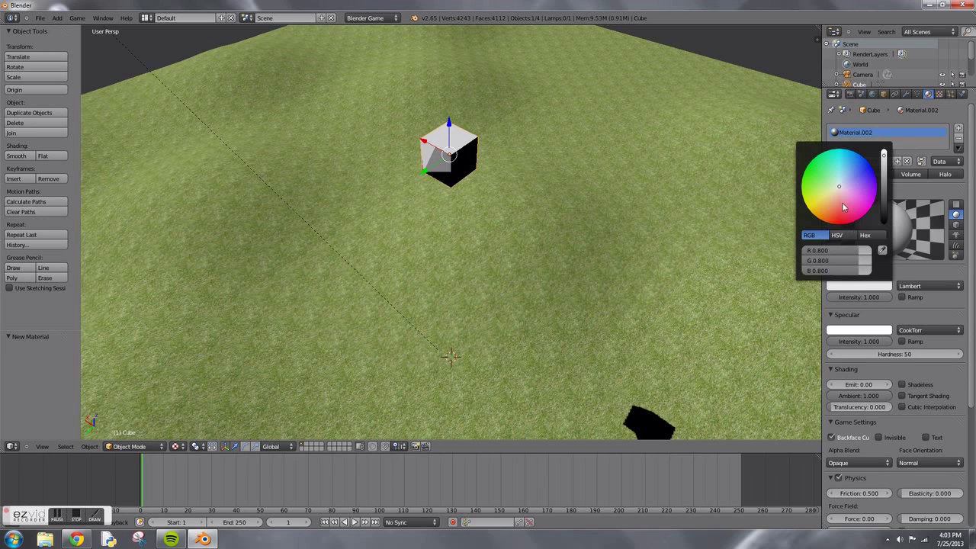
{"action": "left_click_drag", "start_coordinate": [842, 196], "coordinate": [871, 167]}
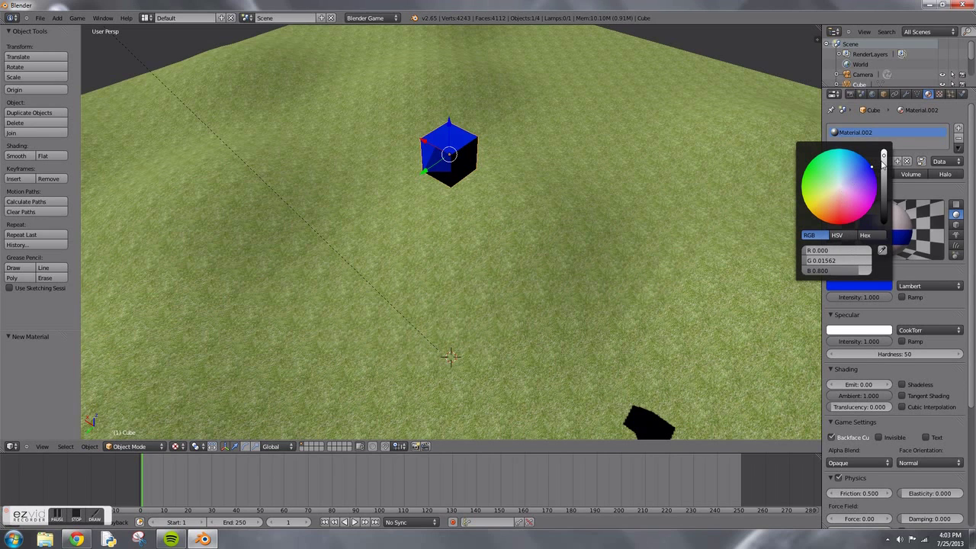
{"action": "left_click_drag", "start_coordinate": [844, 213], "coordinate": [836, 214]}
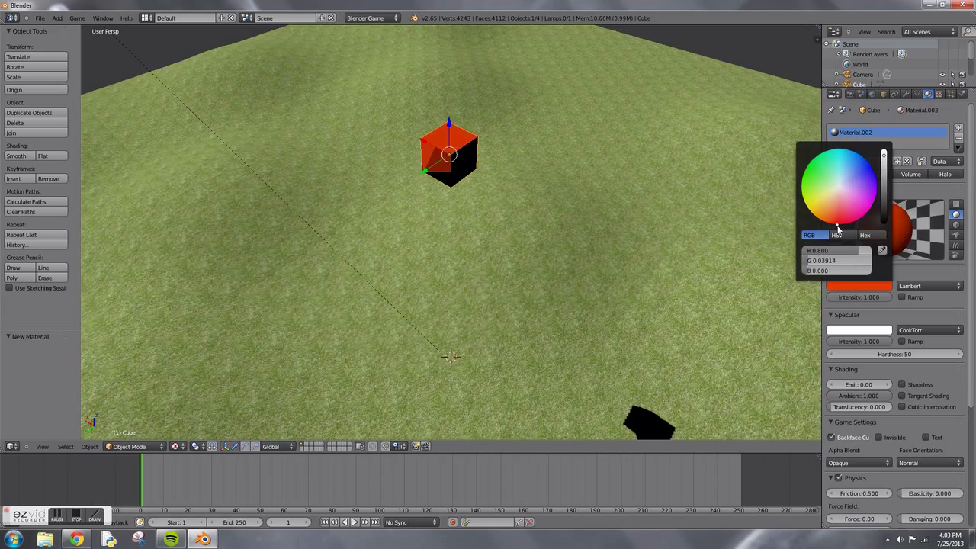
{"action": "scroll", "coordinate": [482, 214], "scroll_direction": "up", "scroll_amount": 5}
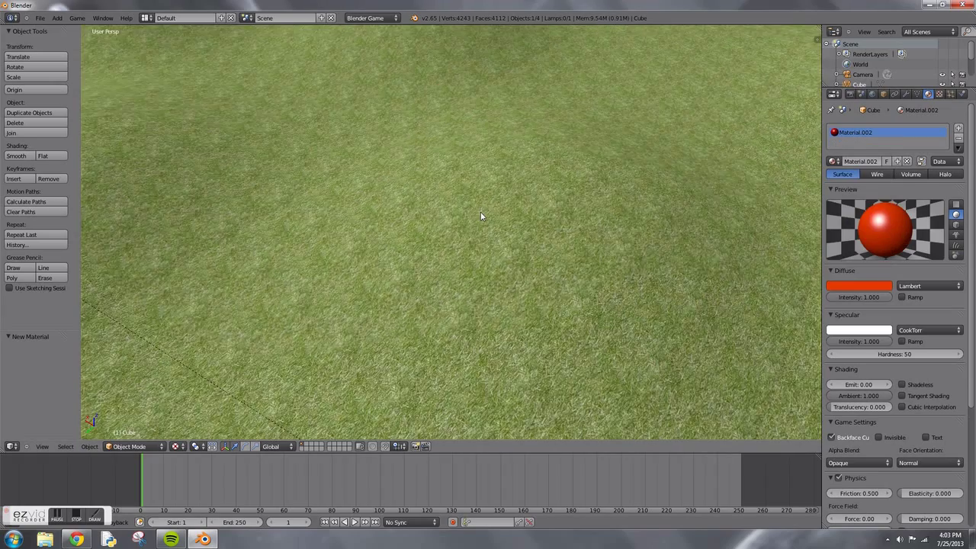
{"action": "mouse_move", "coordinate": [481, 215]}
{"action": "middle_mouse_down"}
{"action": "mouse_move", "coordinate": [492, 245]}
{"action": "mouse_move", "coordinate": [490, 229]}
{"action": "middle_mouse_up"}
{"action": "scroll", "coordinate": [486, 242], "scroll_direction": "down", "scroll_amount": 2}
{"action": "scroll", "coordinate": [485, 241], "scroll_direction": "down", "scroll_amount": 3}
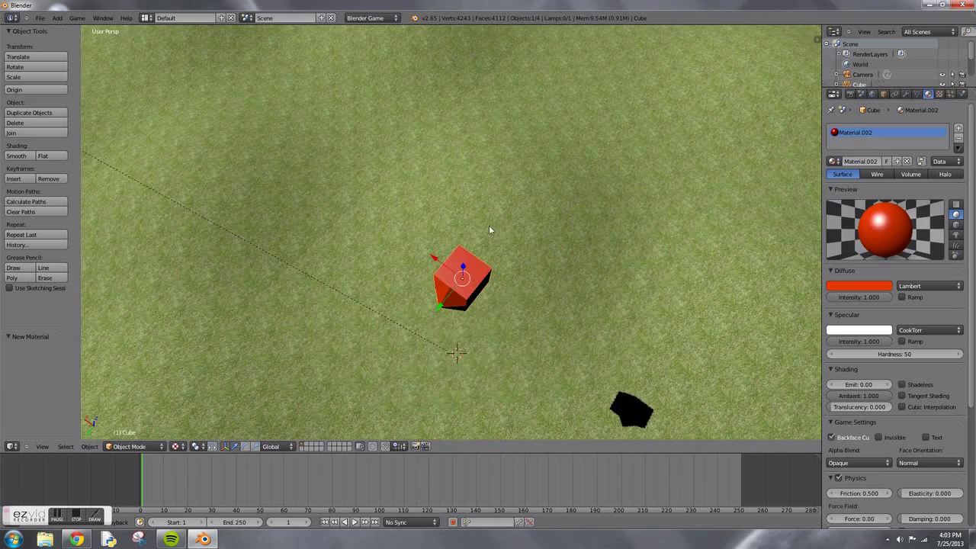
{"action": "middle_click_drag", "start_coordinate": [511, 312], "coordinate": [488, 303]}
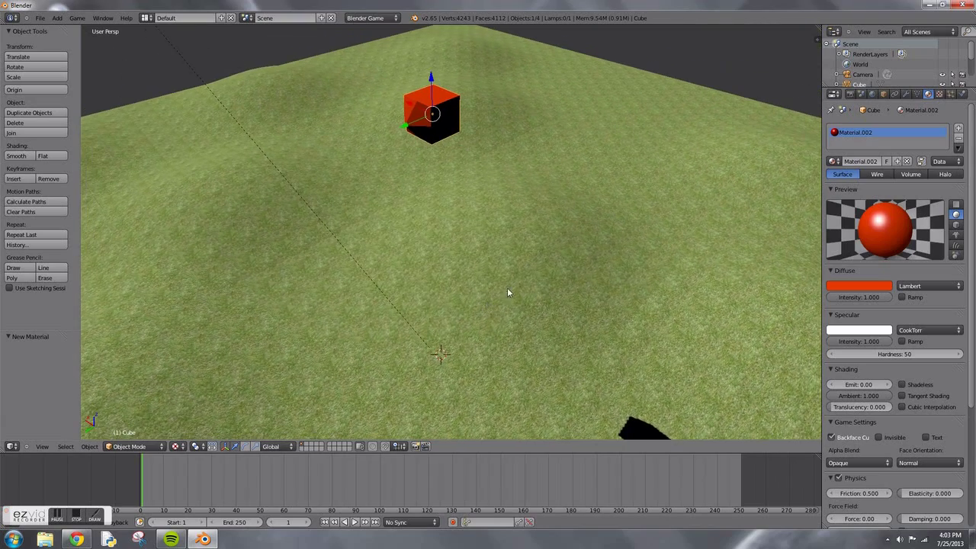
- Set the cube's physics type to Dynamic
{"action": "left_click", "coordinate": [961, 95]}
{"action": "left_click", "coordinate": [905, 139]}
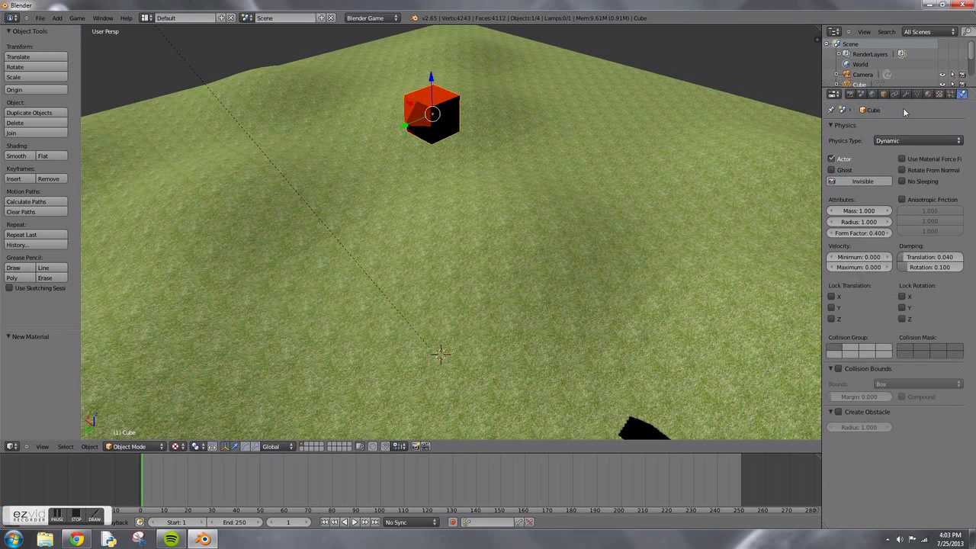
{"action": "left_click", "coordinate": [902, 108]}
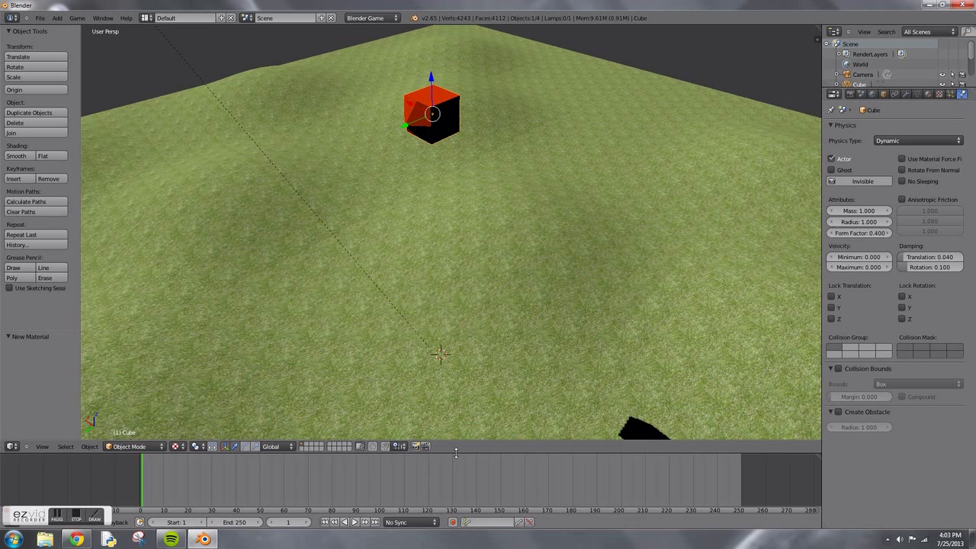
- Enlarge the timeline area, switch it to the Logic Editor and fit the logic columns in view
{"action": "left_click_drag", "start_coordinate": [466, 453], "coordinate": [460, 297]}
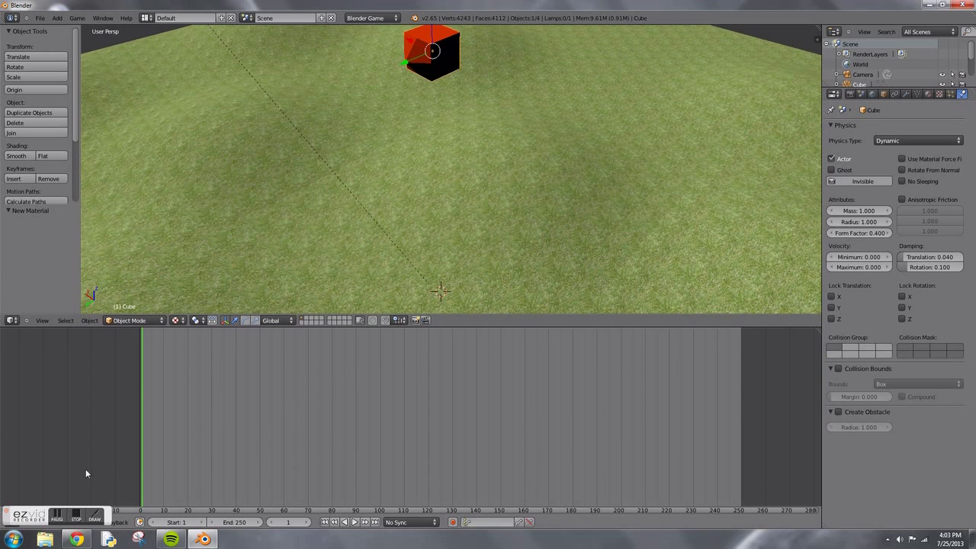
{"action": "left_click", "coordinate": [10, 522]}
{"action": "left_click", "coordinate": [28, 409]}
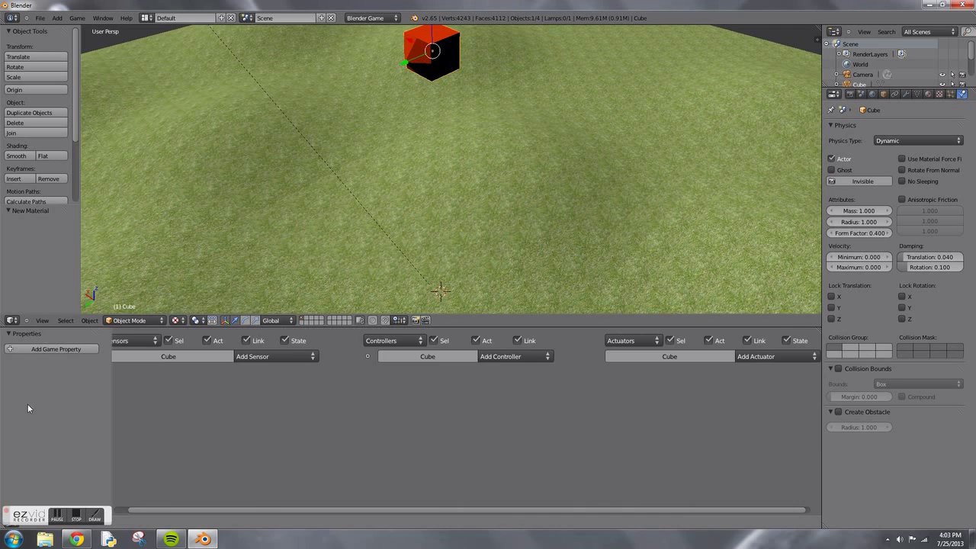
{"action": "scroll", "coordinate": [317, 423], "scroll_direction": "down", "scroll_amount": 4}
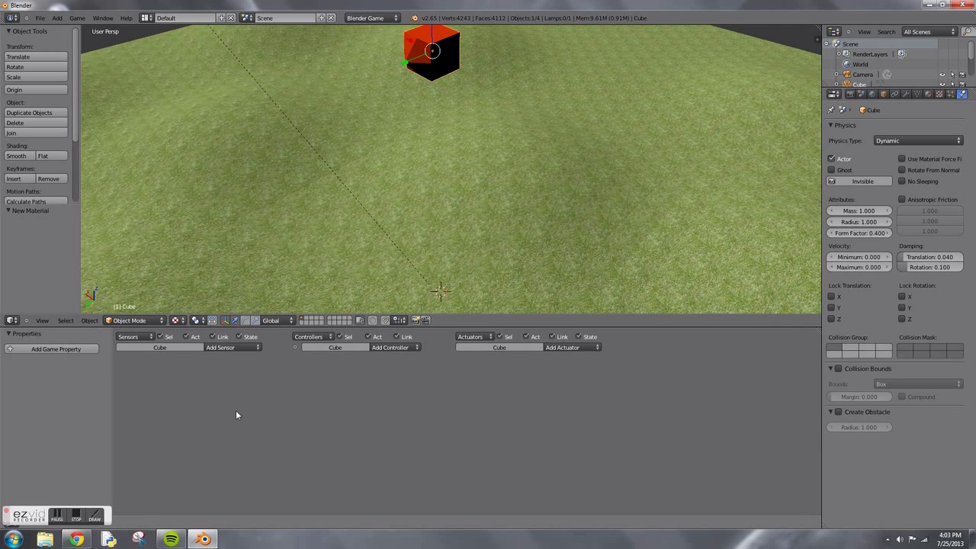
- Add four Keyboard sensors to the cube's game logic
{"action": "left_click", "coordinate": [220, 347]}
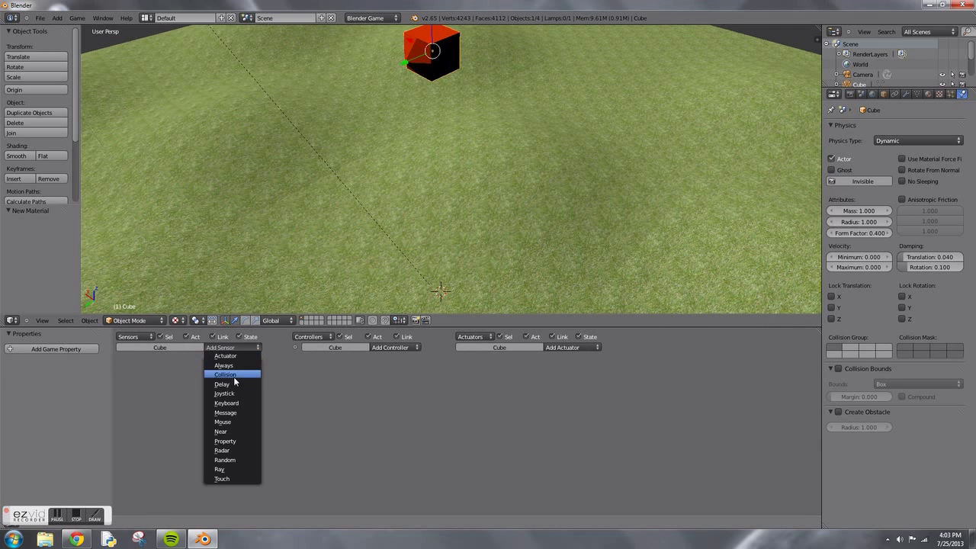
{"action": "left_click", "coordinate": [231, 403]}
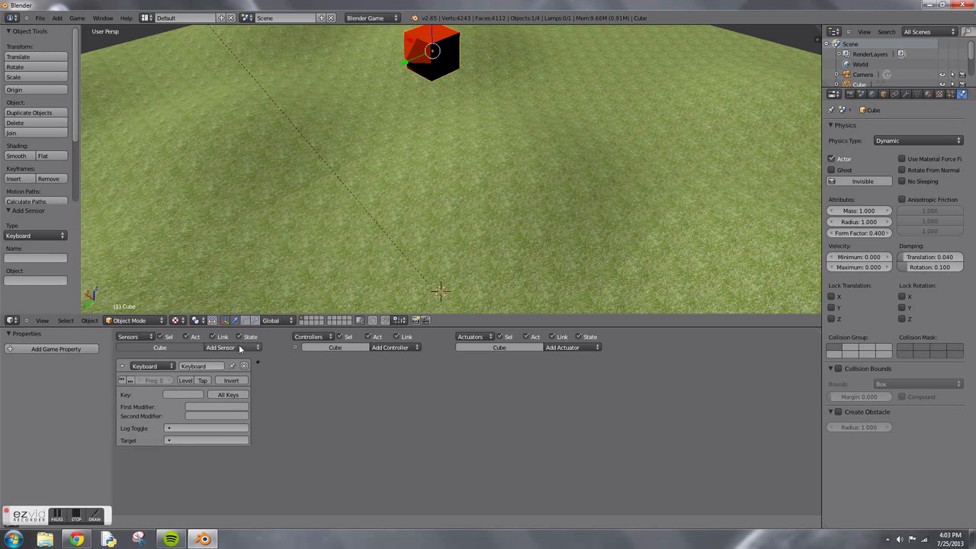
{"action": "left_click", "coordinate": [221, 347]}
{"action": "left_click", "coordinate": [231, 402]}
{"action": "left_click", "coordinate": [235, 347]}
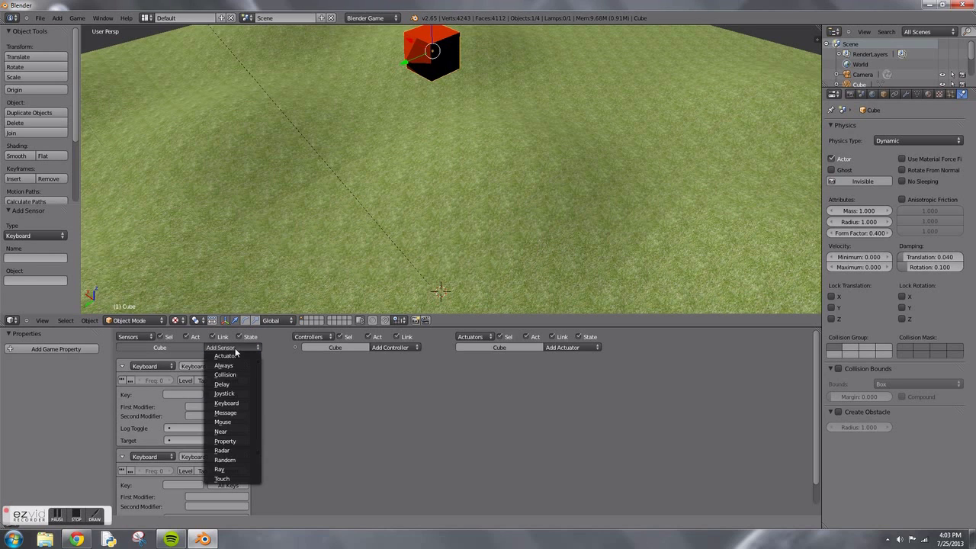
{"action": "left_click", "coordinate": [231, 402]}
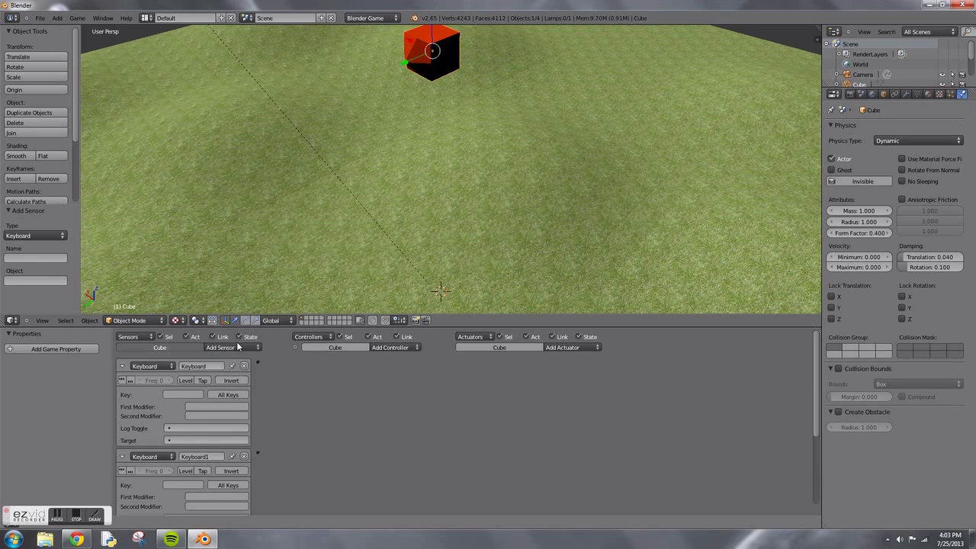
{"action": "left_click", "coordinate": [237, 347]}
{"action": "left_click", "coordinate": [235, 402]}
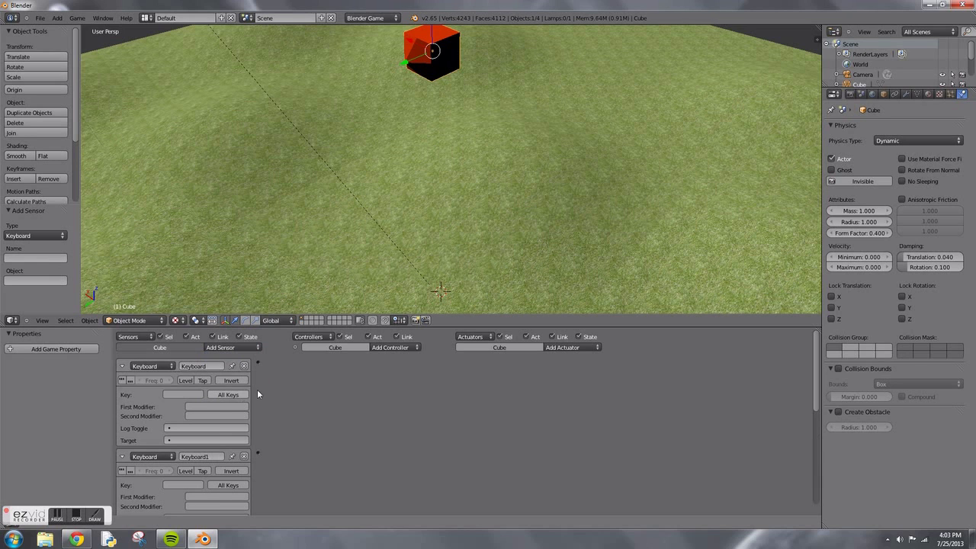
- Add four Motion actuators to the cube's game logic
{"action": "left_click", "coordinate": [562, 348]}
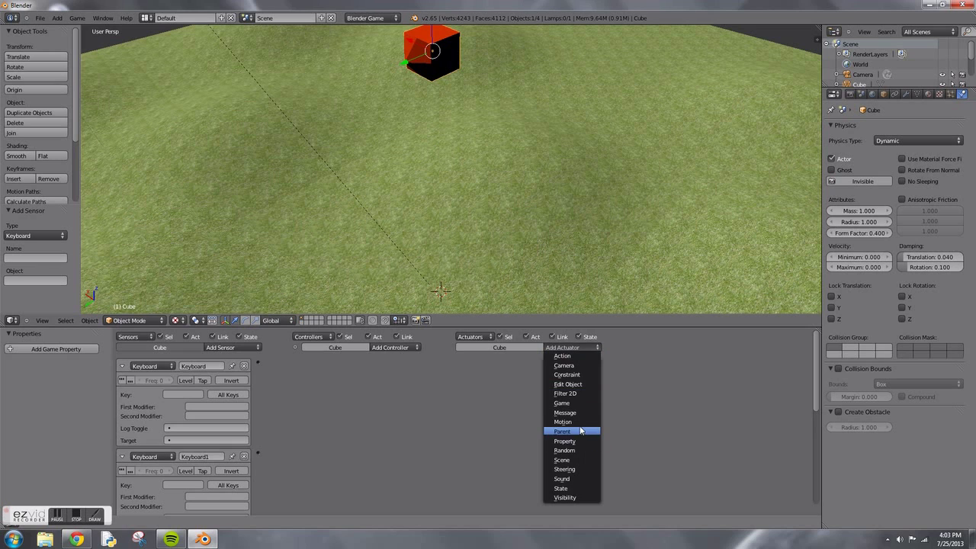
{"action": "left_click", "coordinate": [577, 419]}
{"action": "left_click", "coordinate": [571, 348]}
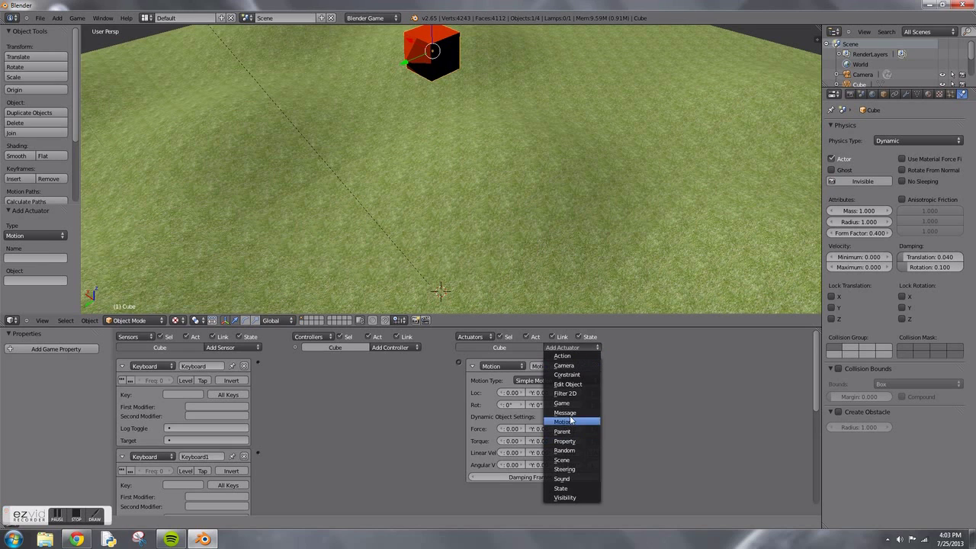
{"action": "left_click", "coordinate": [564, 422]}
{"action": "left_click", "coordinate": [573, 348]}
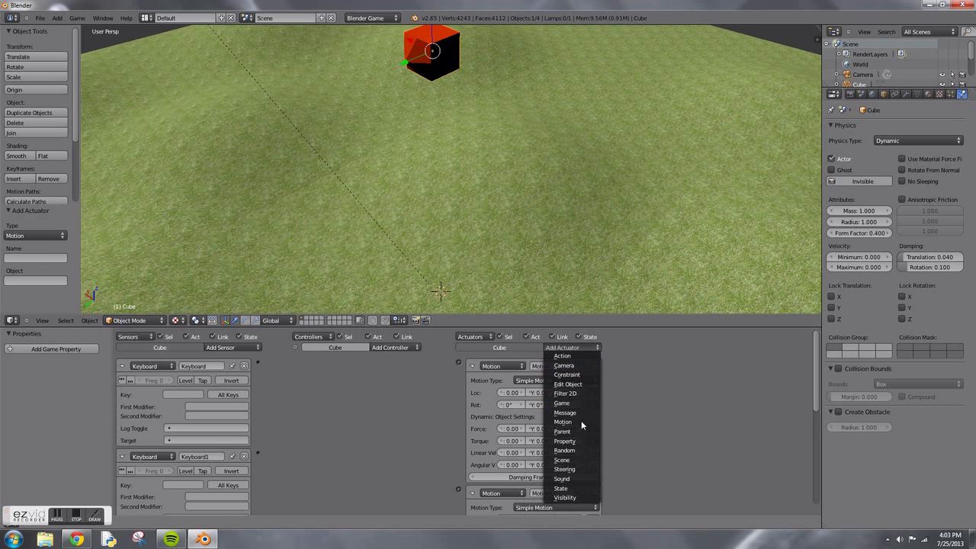
{"action": "left_click", "coordinate": [579, 423]}
{"action": "left_click", "coordinate": [573, 348]}
{"action": "left_click", "coordinate": [577, 421]}
- Add four And controllers to the cube's game logic
{"action": "left_click", "coordinate": [393, 347]}
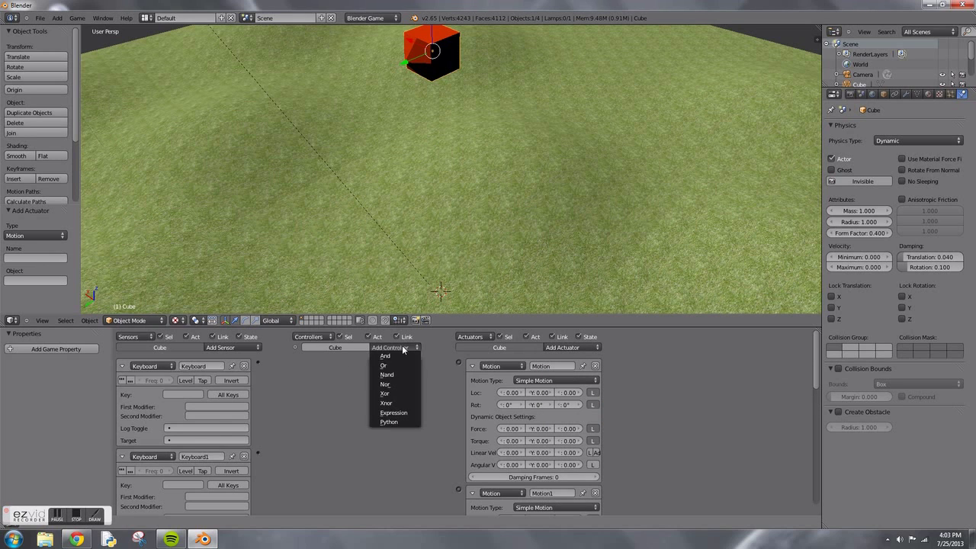
{"action": "left_click", "coordinate": [403, 355]}
{"action": "left_click", "coordinate": [402, 348]}
{"action": "left_click", "coordinate": [402, 356]}
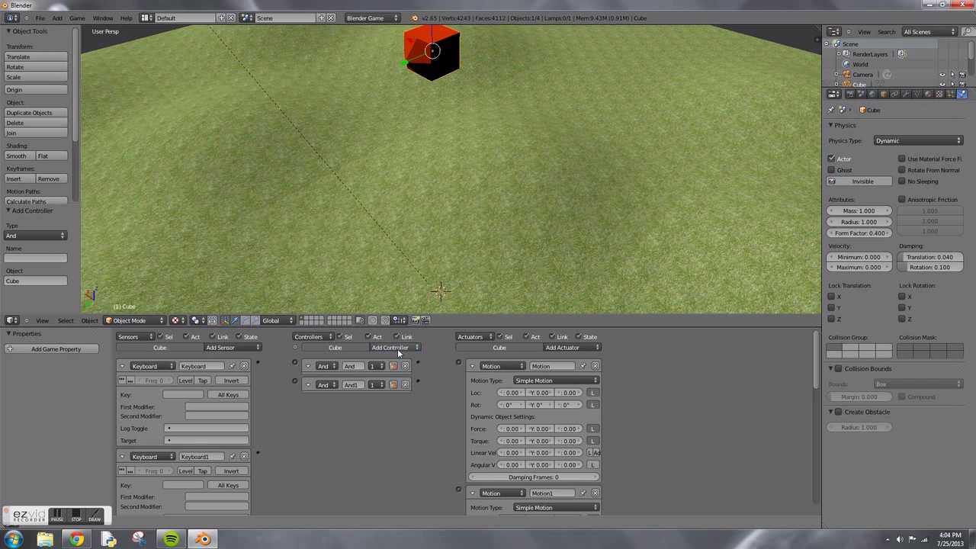
{"action": "left_click", "coordinate": [397, 348]}
{"action": "left_click", "coordinate": [397, 356]}
{"action": "left_click", "coordinate": [397, 348]}
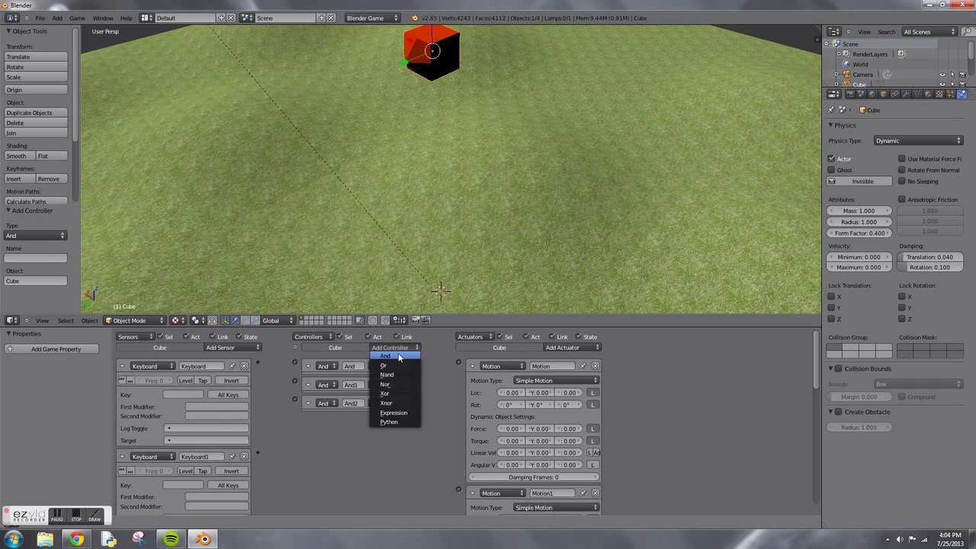
{"action": "left_click", "coordinate": [405, 355]}
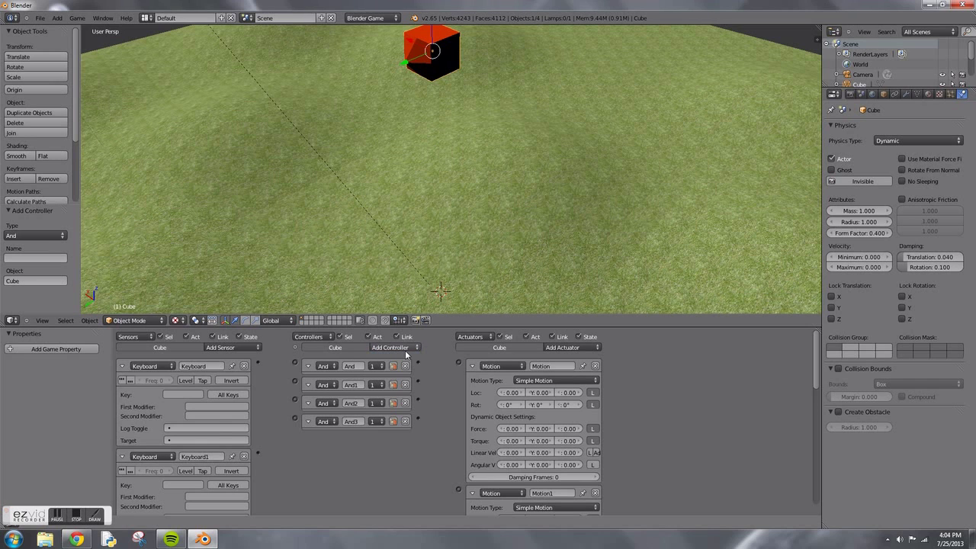
- Name the first Keyboard sensor Forward, assign it the W key and link it to the first And controller
{"action": "left_click", "coordinate": [198, 368]}
{"action": "type", "text": "Forward"}
{"action": "key", "text": "Return"}
{"action": "left_click", "coordinate": [169, 395]}
{"action": "key", "text": "w"}
{"action": "left_click_drag", "start_coordinate": [259, 363], "coordinate": [295, 363]}
{"action": "left_click", "coordinate": [308, 366]}
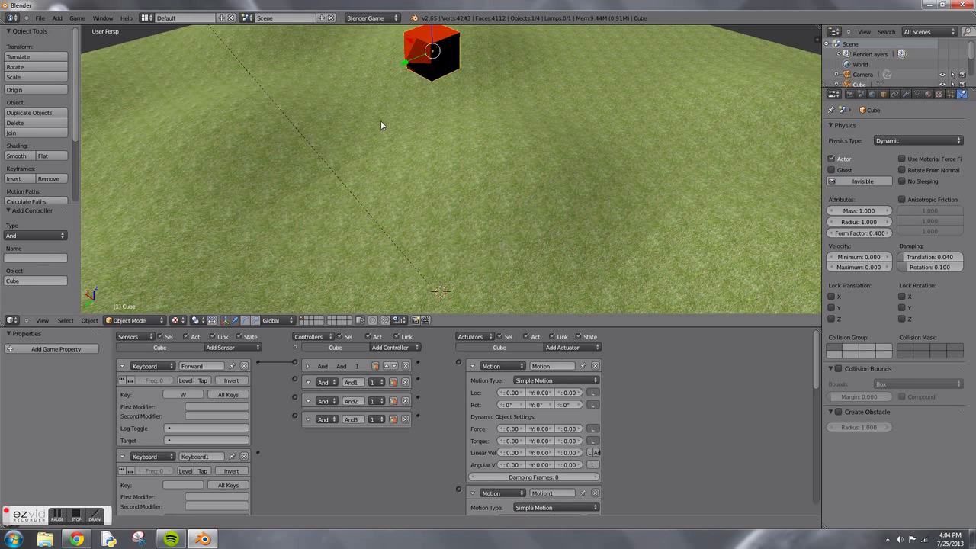
- Set the first Motion actuator's Y linear velocity to 1 and link it to the first And controller
{"action": "middle_click_drag", "start_coordinate": [464, 112], "coordinate": [461, 138]}
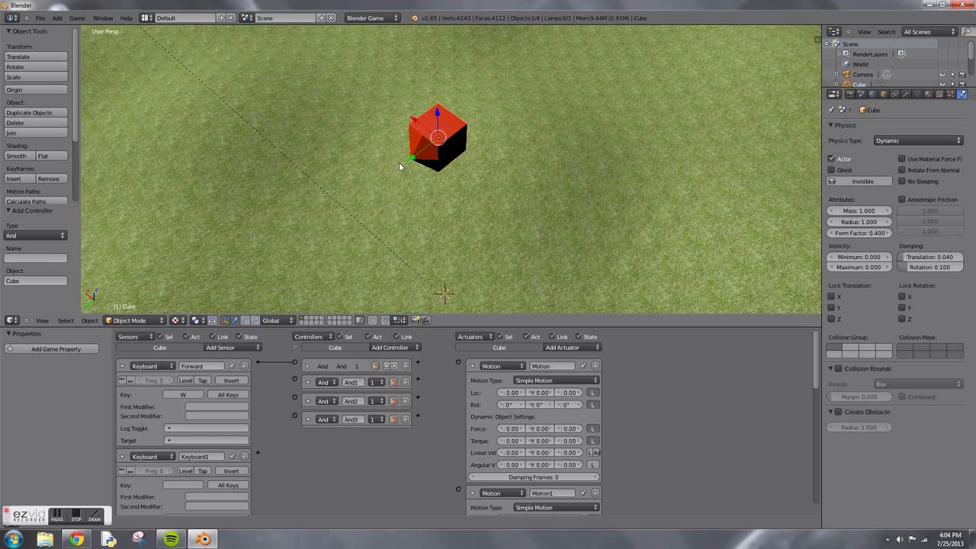
{"action": "left_click", "coordinate": [541, 453]}
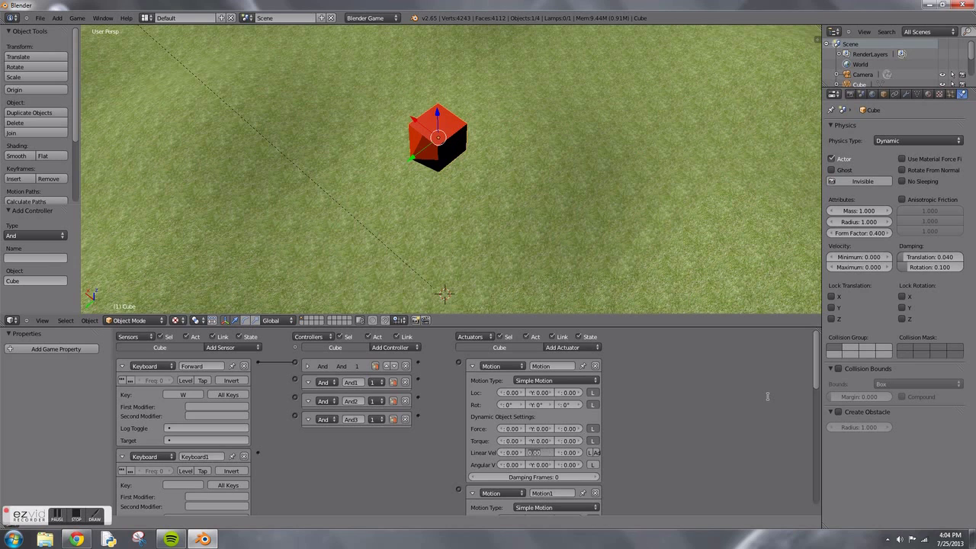
{"action": "type", "text": "1"}
{"action": "key", "text": "Return"}
{"action": "left_click", "coordinate": [473, 366]}
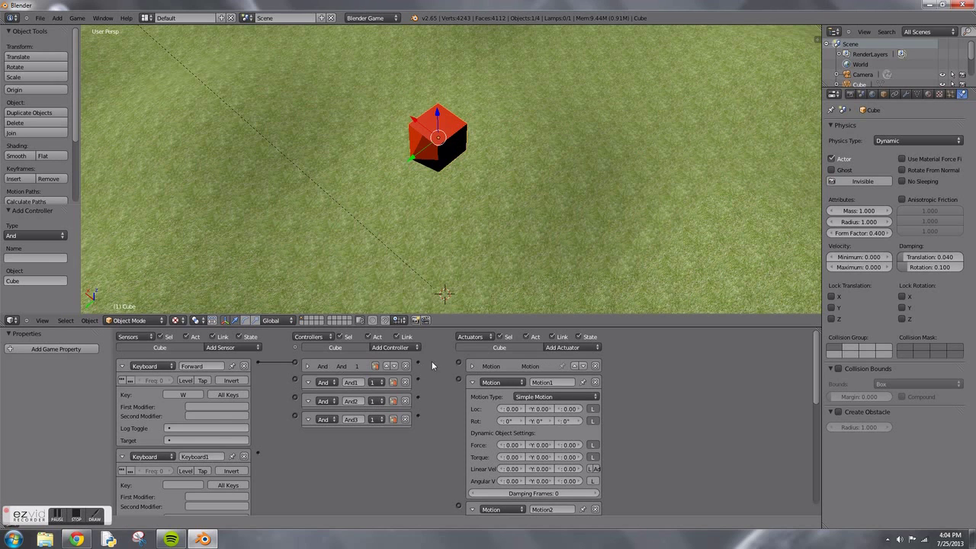
{"action": "left_click_drag", "start_coordinate": [458, 362], "coordinate": [418, 365]}
{"action": "left_click", "coordinate": [122, 365]}
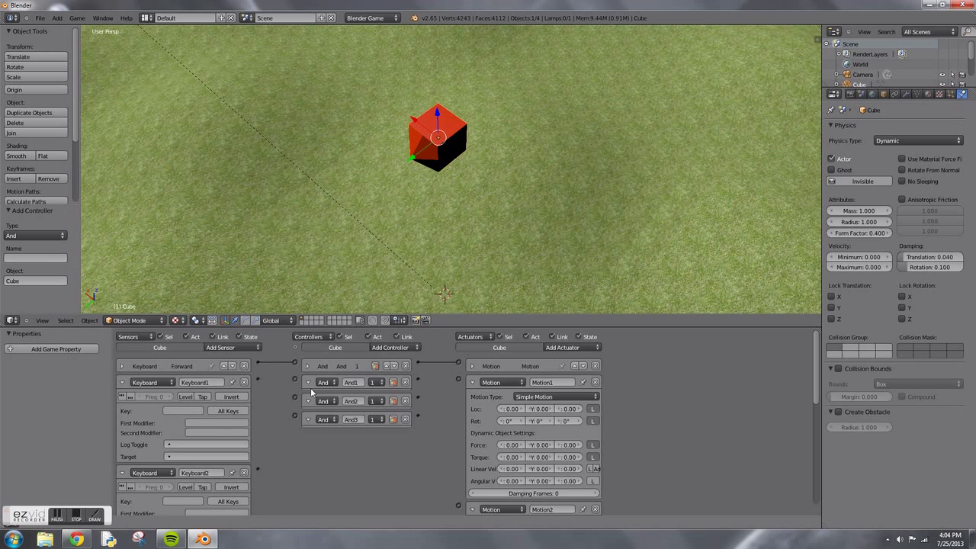
- Name the second Keyboard sensor Backward and link it to the second And controller
{"action": "type", "text": "Backward"}
{"action": "key", "text": "Return"}
{"action": "left_click", "coordinate": [122, 382]}
{"action": "left_click", "coordinate": [307, 382]}
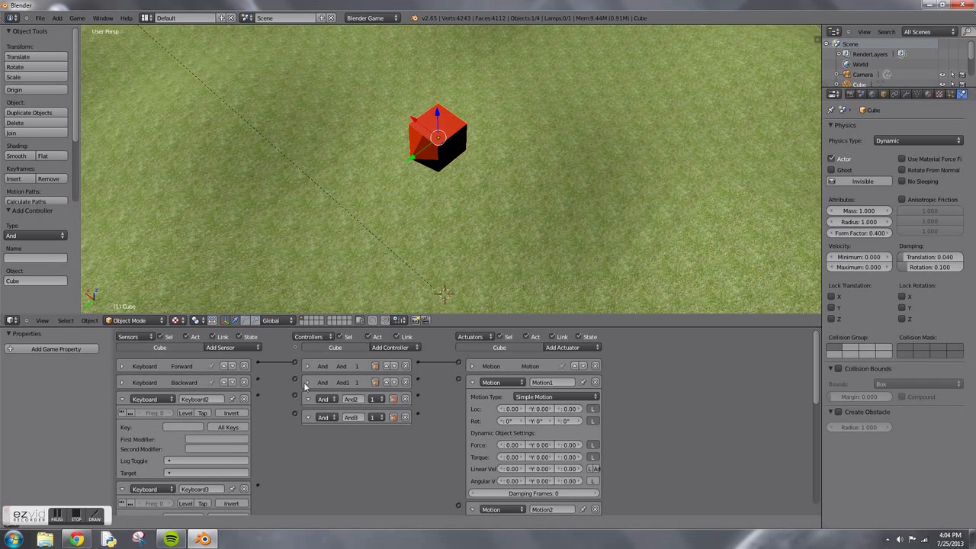
{"action": "left_click_drag", "start_coordinate": [294, 379], "coordinate": [257, 380]}
- Set the second Motion actuator's Y linear velocity to -1 and link it to the second And controller
{"action": "left_click", "coordinate": [540, 468]}
{"action": "type", "text": "-1"}
{"action": "key", "text": "Return"}
{"action": "left_click", "coordinate": [472, 382]}
{"action": "left_click_drag", "start_coordinate": [458, 379], "coordinate": [417, 383]}
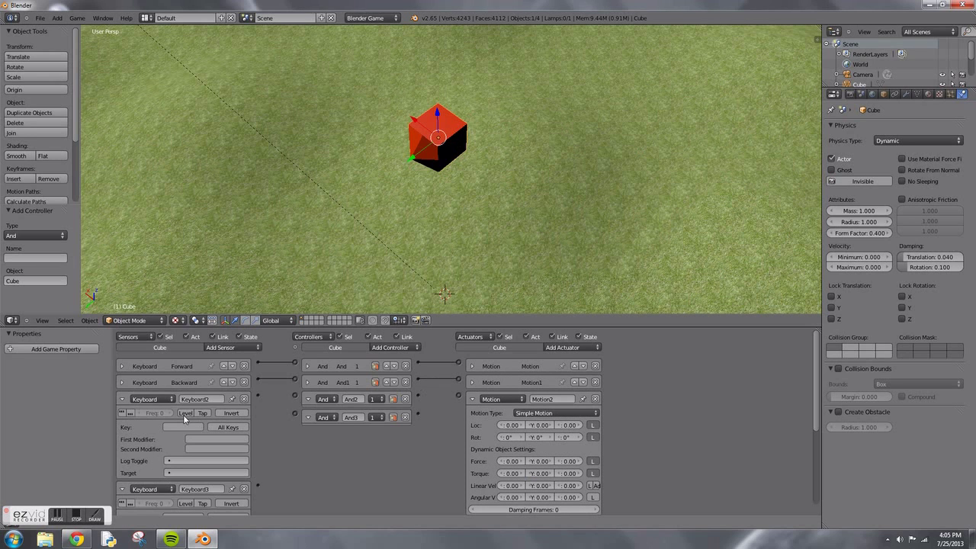
- Name the third Keyboard sensor Left, assign it the A key and collapse it
{"action": "left_click", "coordinate": [192, 400]}
{"action": "key", "text": "BackSpace"}
{"action": "type", "text": "Left"}
{"action": "key", "text": "Return"}
{"action": "left_click", "coordinate": [173, 429]}
{"action": "key", "text": "a"}
{"action": "left_click", "coordinate": [122, 398]}
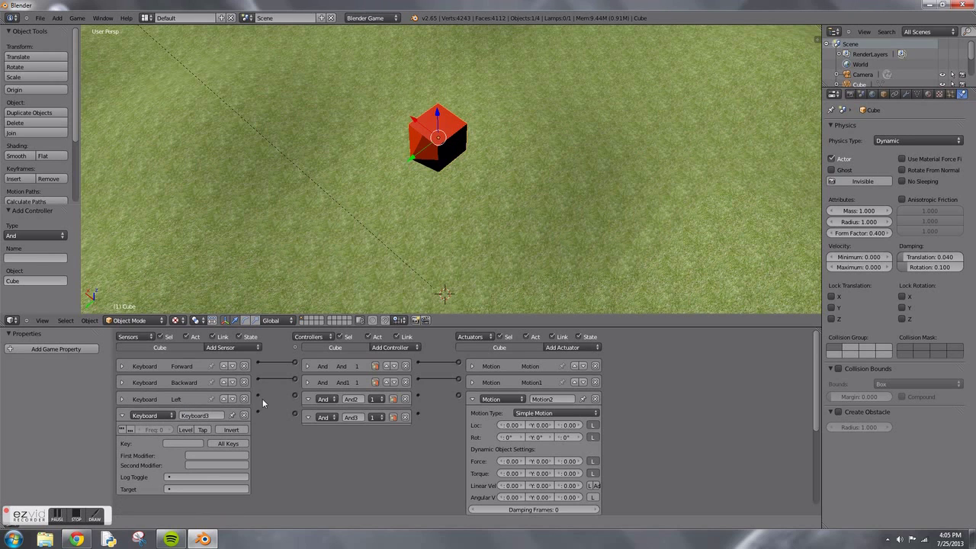
- Link the Left sensor through the third And controller to the third Motion actuator, with both blocks collapsed
{"action": "left_click", "coordinate": [307, 399]}
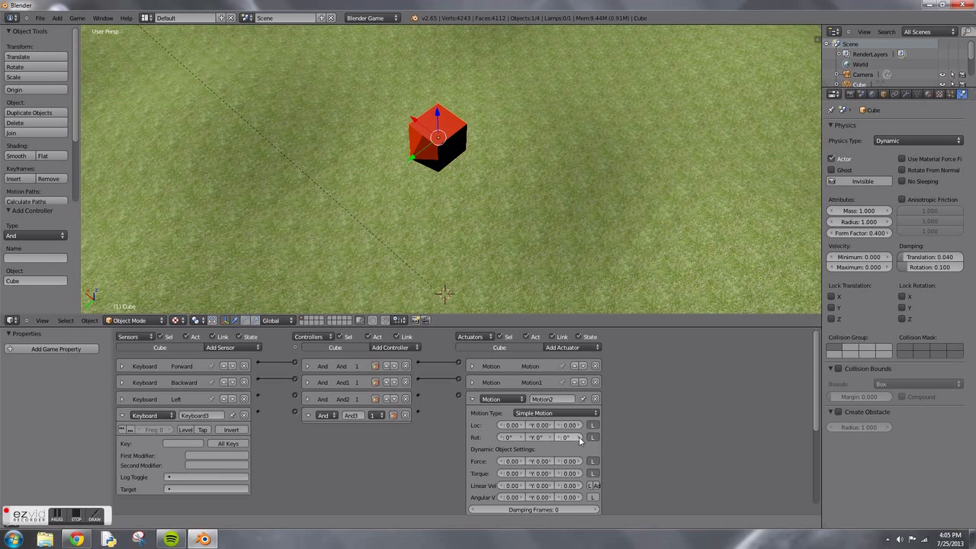
{"action": "left_click", "coordinate": [471, 400]}
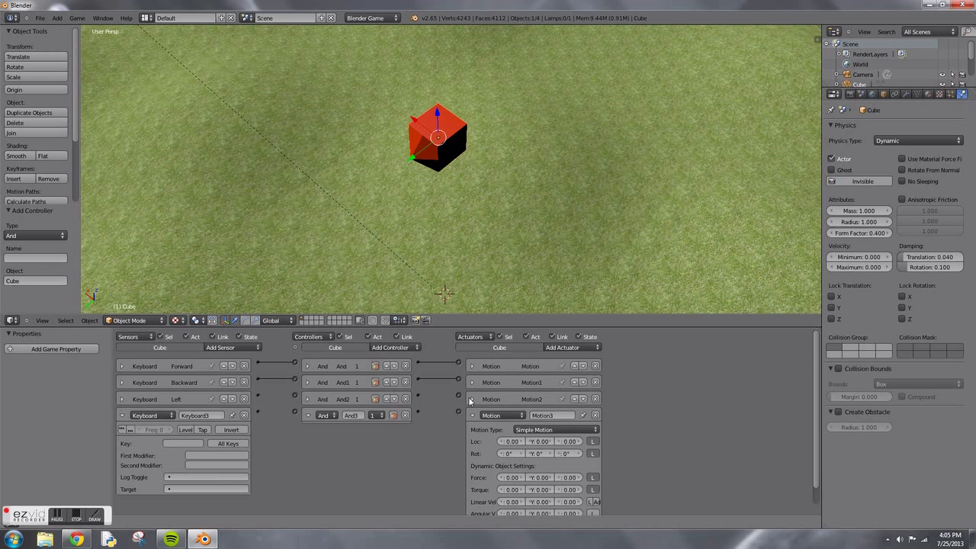
{"action": "left_click_drag", "start_coordinate": [458, 399], "coordinate": [419, 399]}
{"action": "left_click_drag", "start_coordinate": [294, 395], "coordinate": [257, 396]}
- Name the fourth Keyboard sensor Right, assign it the D key and collapse it
{"action": "left_click", "coordinate": [195, 415]}
{"action": "type", "text": "B"}
{"action": "type", "text": "ight"}
{"action": "left_click", "coordinate": [179, 443]}
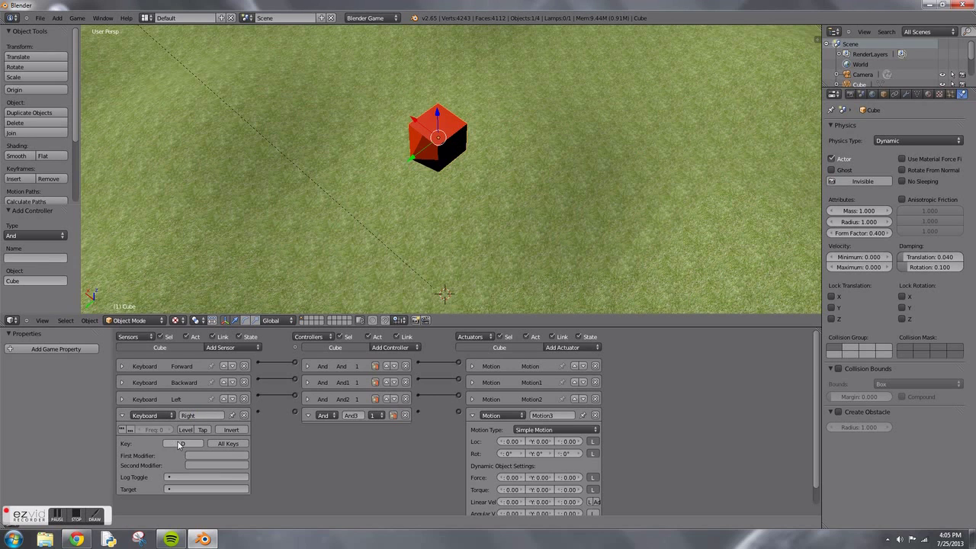
{"action": "key", "text": "Right"}
{"action": "left_click", "coordinate": [122, 415]}
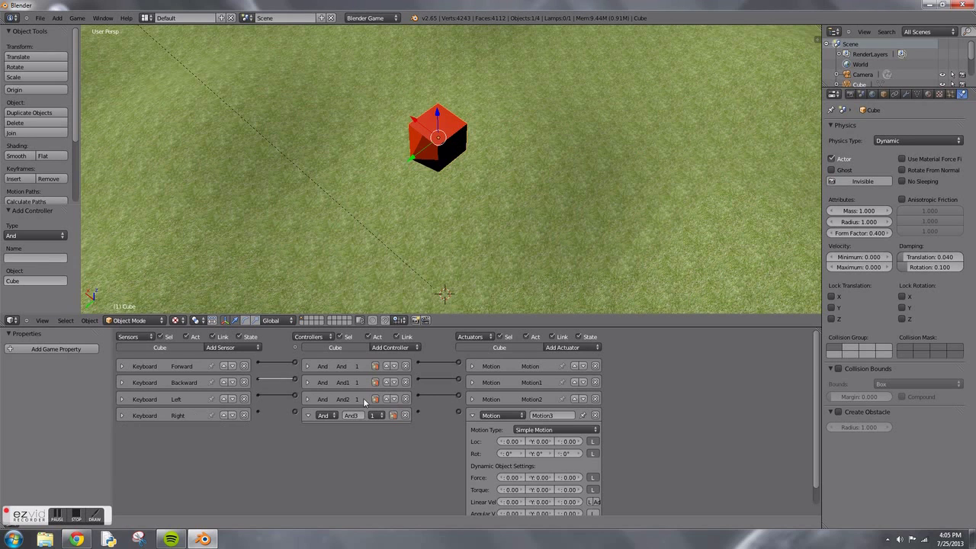
- Adjust the fourth Motion actuator's Z rotation and link it to the fourth And controller
{"action": "left_click", "coordinate": [557, 453]}
{"action": "left_click", "coordinate": [472, 416]}
{"action": "left_click_drag", "start_coordinate": [418, 411], "coordinate": [458, 411]}
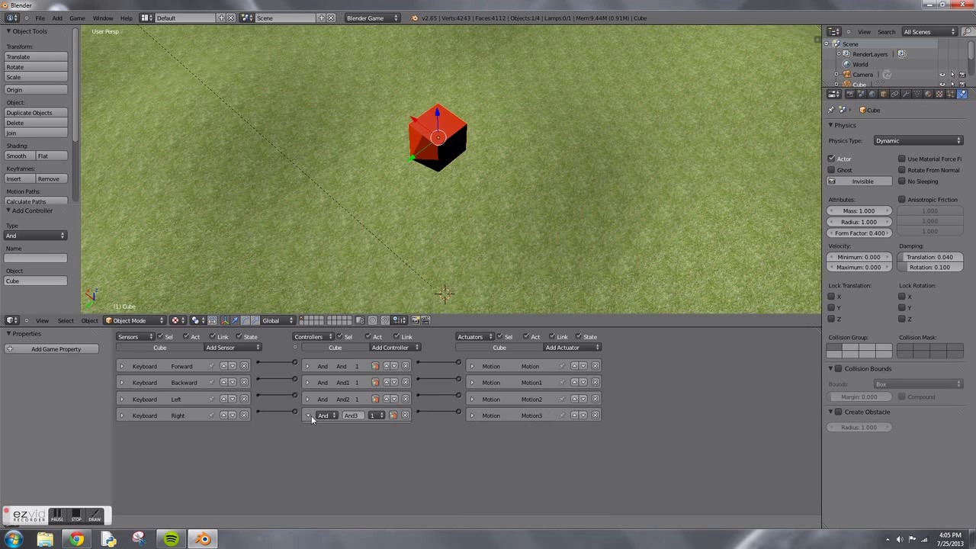
- Run the game to test the cube's movement with the W, A and S controls, and exit the game
{"action": "scroll", "coordinate": [443, 214], "scroll_direction": "down", "scroll_amount": 8}
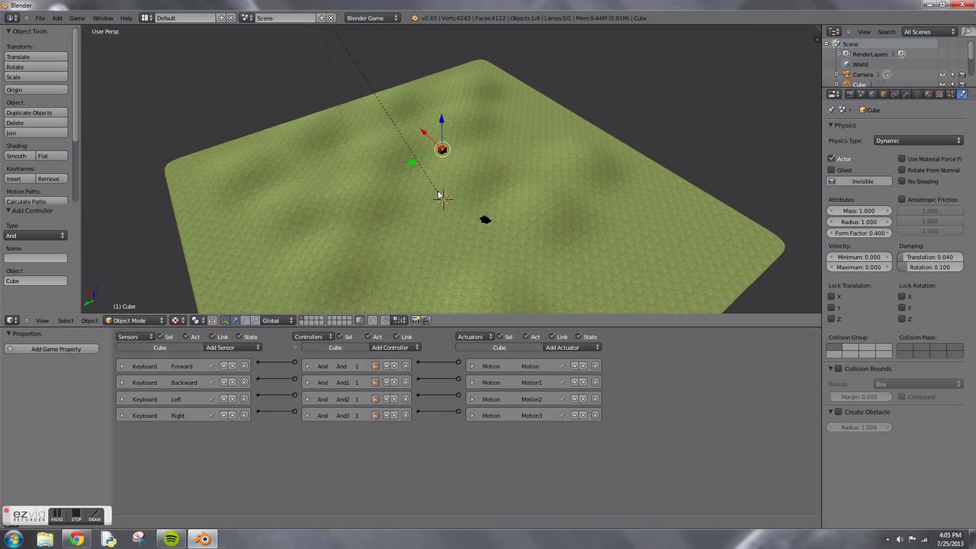
{"action": "scroll", "coordinate": [438, 196], "scroll_direction": "up", "scroll_amount": 2}
{"action": "key", "text": "p"}
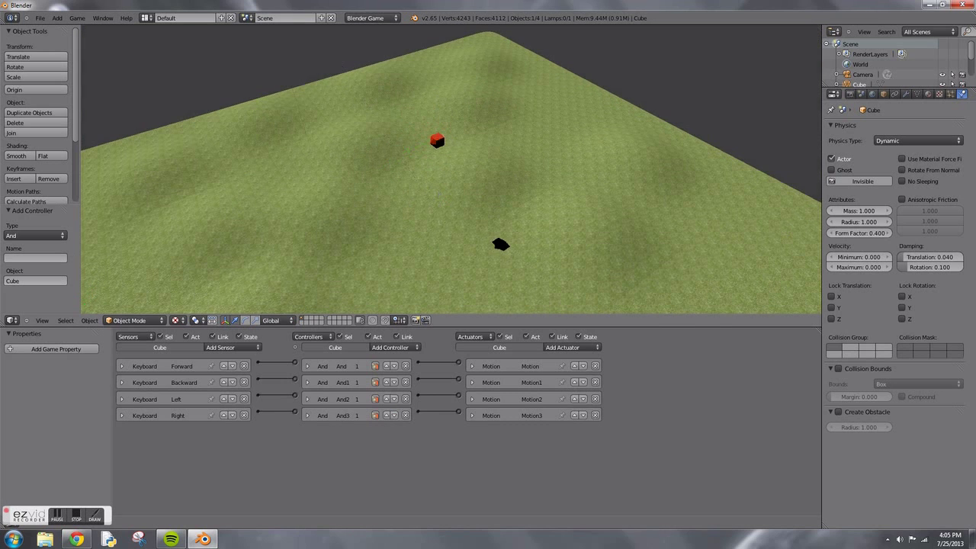
{"action": "key", "text": "w"}
{"action": "key", "text": "w"}
{"action": "key", "text": "a"}
{"action": "key", "text": "w"}
{"action": "key", "text": "a"}
{"action": "key", "text": "w"}
{"action": "key", "text": "a"}
{"action": "key", "text": "s"}
{"action": "key", "text": "s"}
{"action": "key", "text": "Escape"}
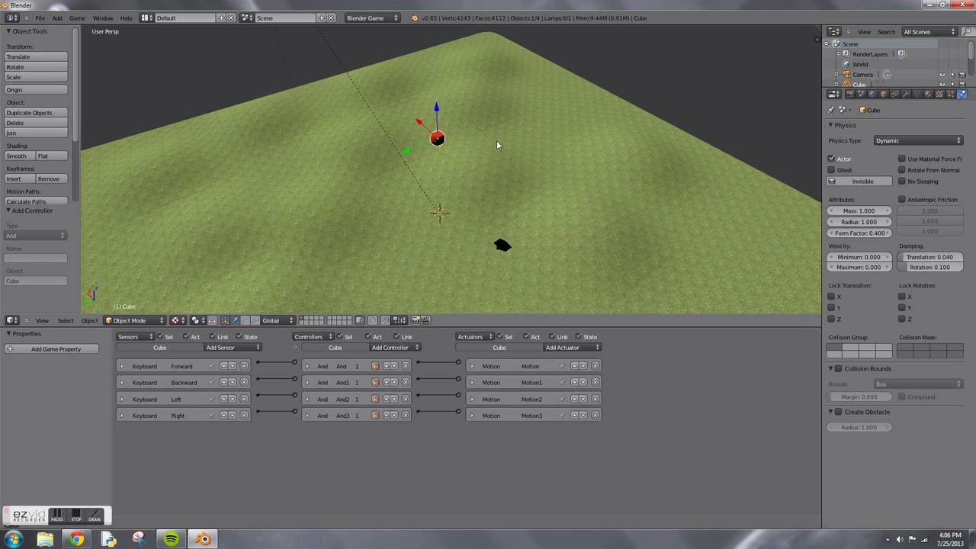
- Delete the existing camera from the scene
{"action": "middle_click_drag", "start_coordinate": [484, 186], "coordinate": [437, 128]}
{"action": "scroll", "coordinate": [394, 125], "scroll_direction": "up", "scroll_amount": 4}
{"action": "scroll", "coordinate": [444, 113], "scroll_direction": "down", "scroll_amount": 8}
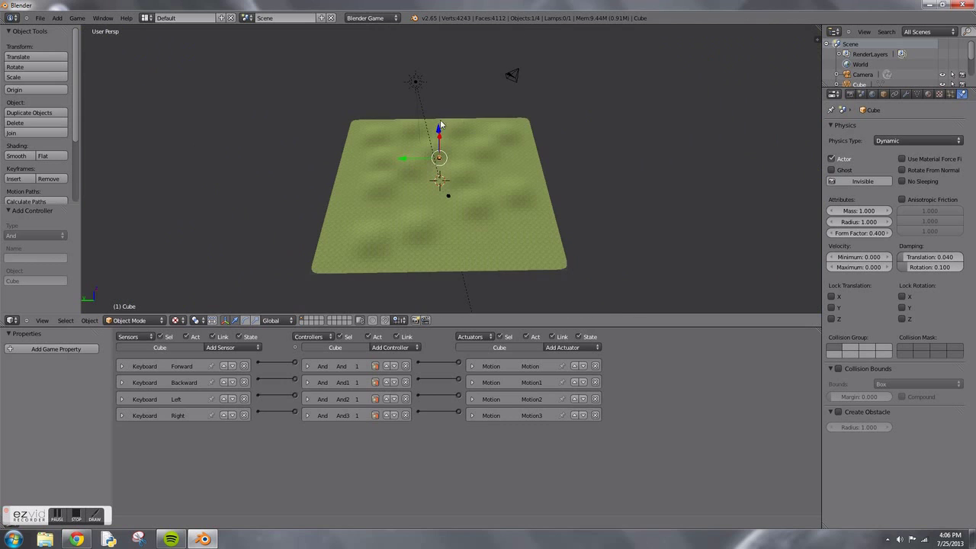
{"action": "right_click", "coordinate": [515, 75]}
{"action": "key", "text": "x"}
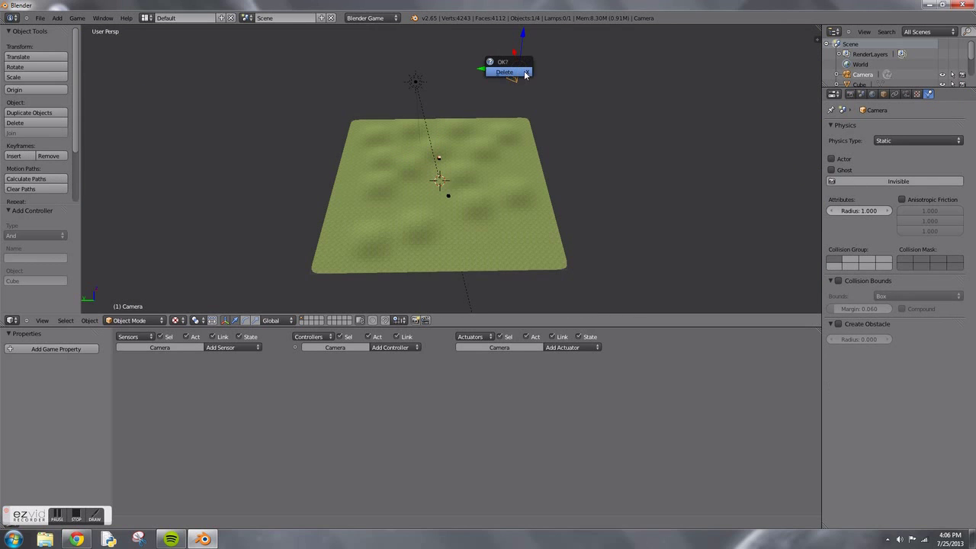
{"action": "left_click", "coordinate": [524, 74]}
- Enlarge the 3D view and show the scene in wireframe from the front in orthographic projection
{"action": "scroll", "coordinate": [497, 89], "scroll_direction": "up", "scroll_amount": 5}
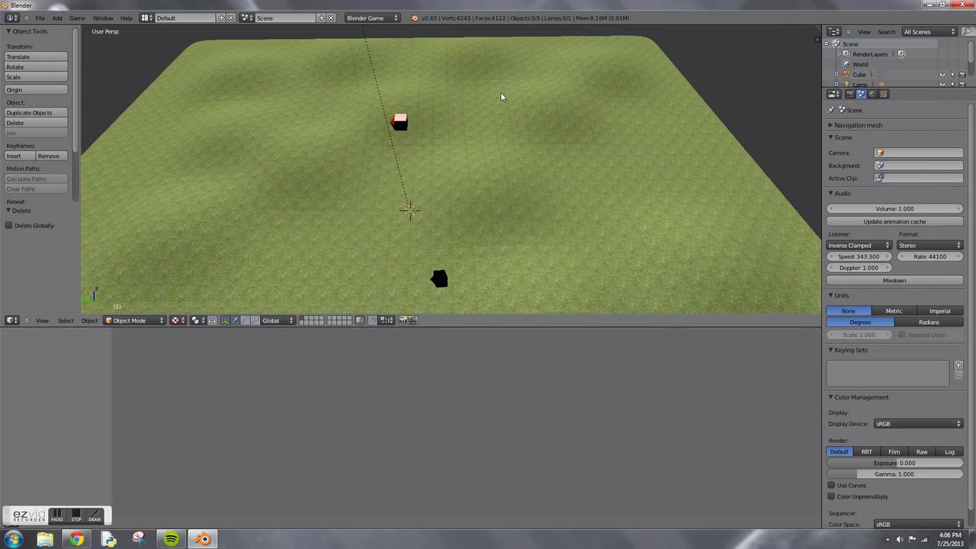
{"action": "key", "text": "z"}
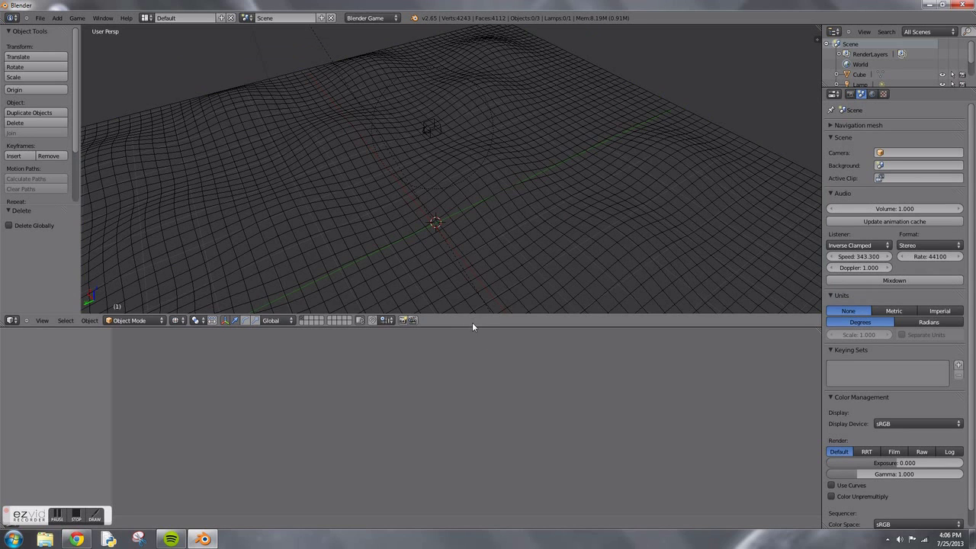
{"action": "left_click_drag", "start_coordinate": [476, 325], "coordinate": [477, 438]}
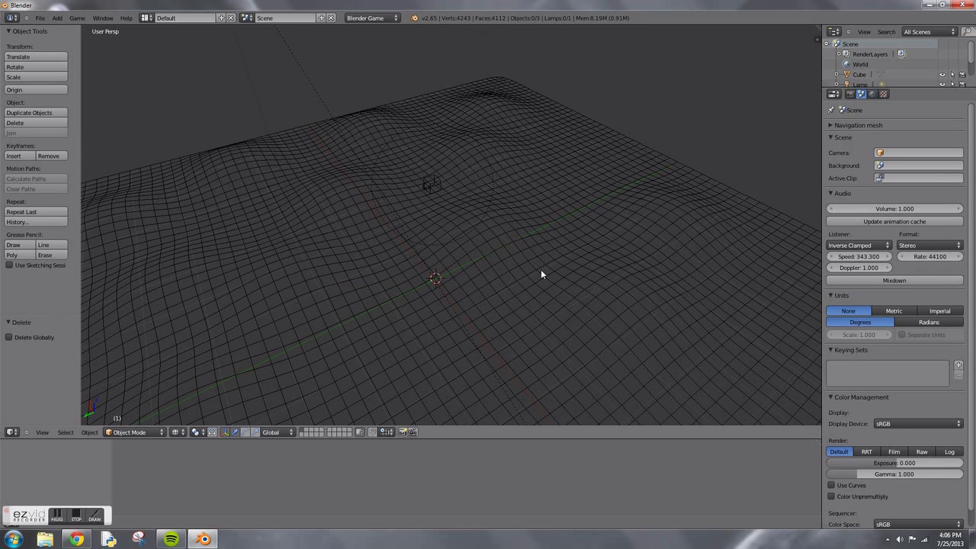
{"action": "key", "text": "KP_5"}
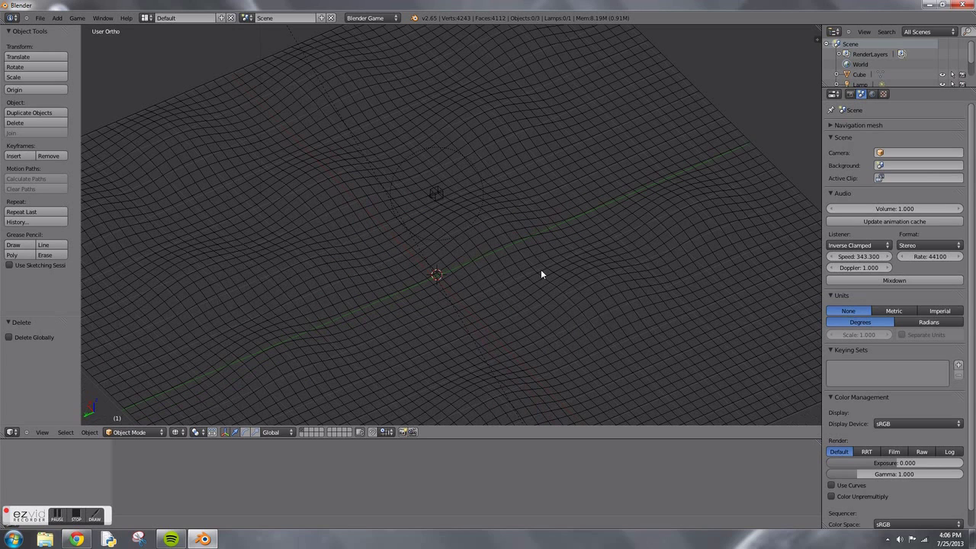
{"action": "key", "text": "KP_1"}
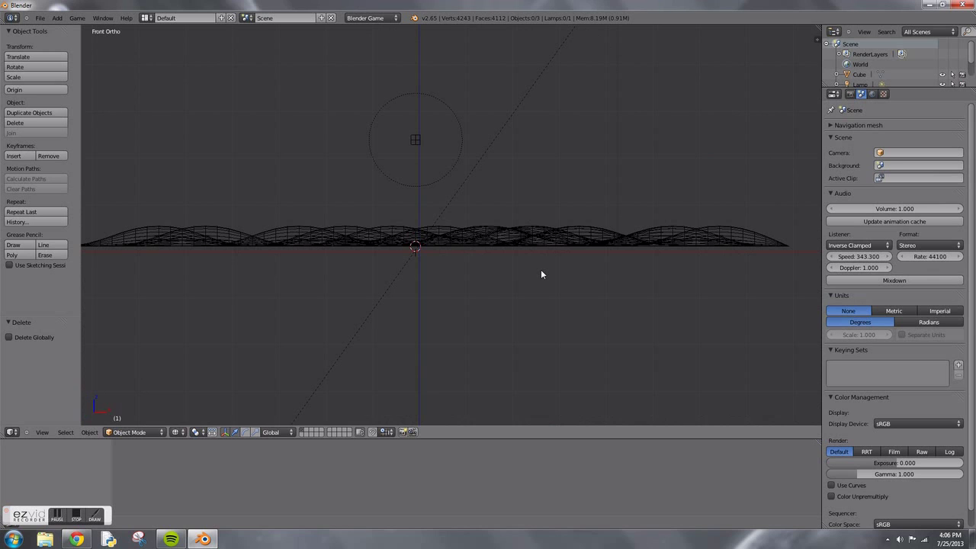
{"action": "key", "text": "KP_3"}
{"action": "key", "text": "KP_1"}
{"action": "key", "text": "KP_3"}
{"action": "key", "text": "KP_3"}
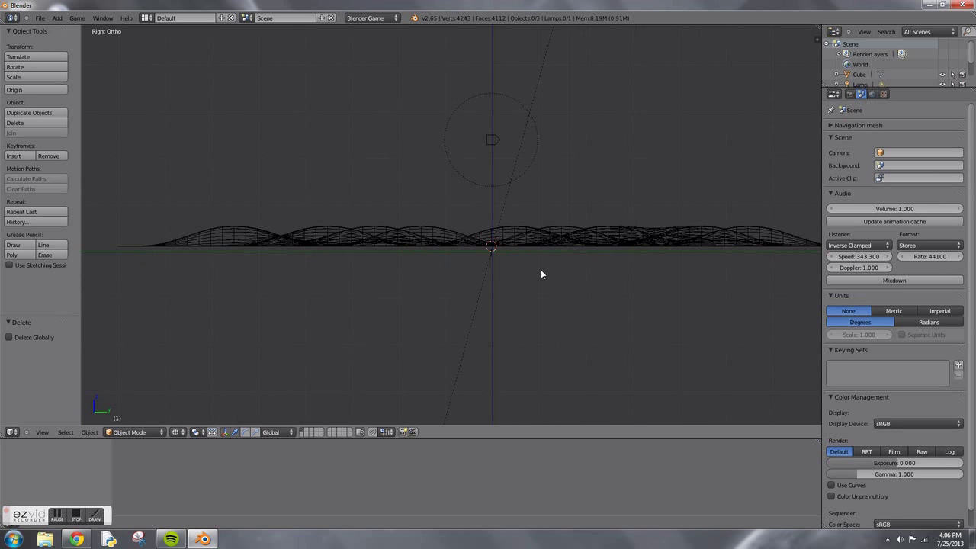
{"action": "key", "text": "KP_1"}
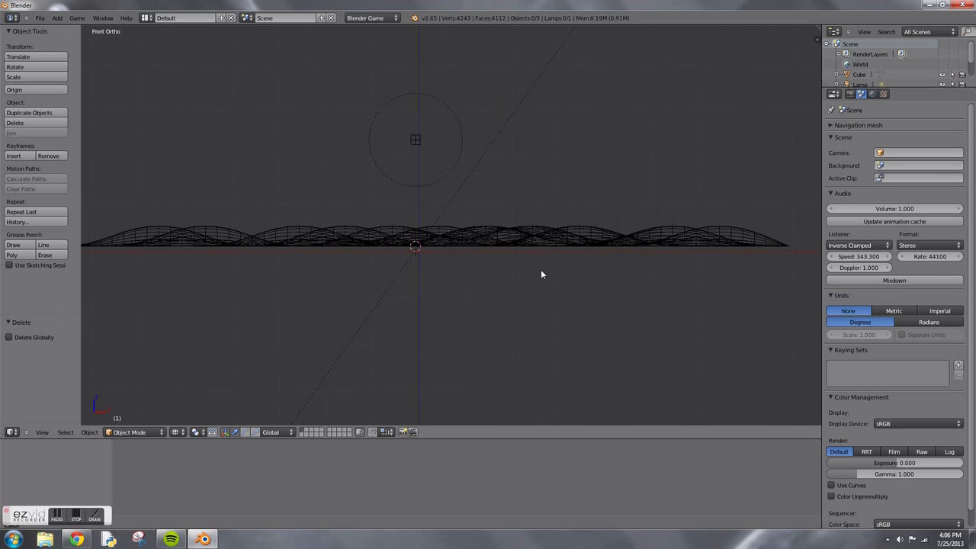
- Add a new camera and raise it about 1.09 units along Z
{"action": "key", "text": "shift+a"}
{"action": "mouse_move", "coordinate": [471, 195]}
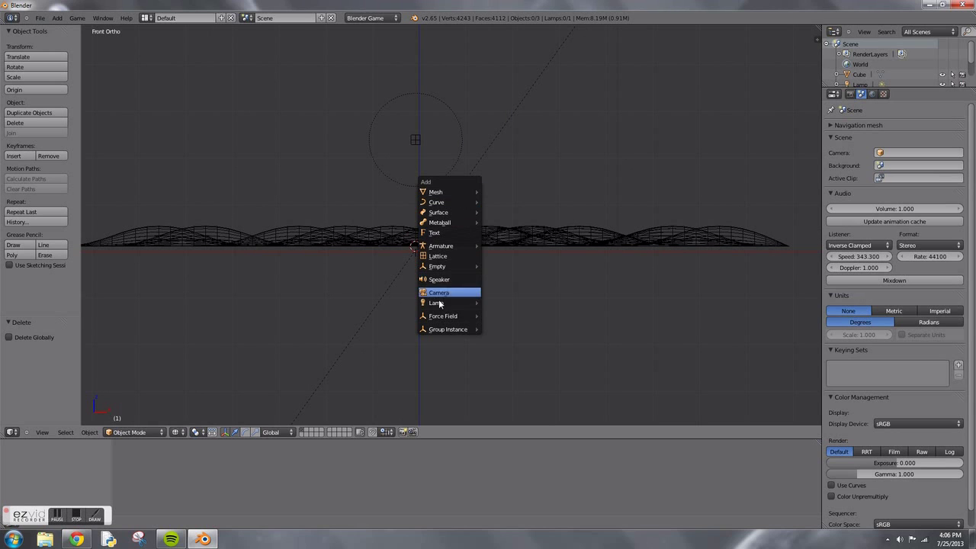
{"action": "left_click", "coordinate": [440, 293]}
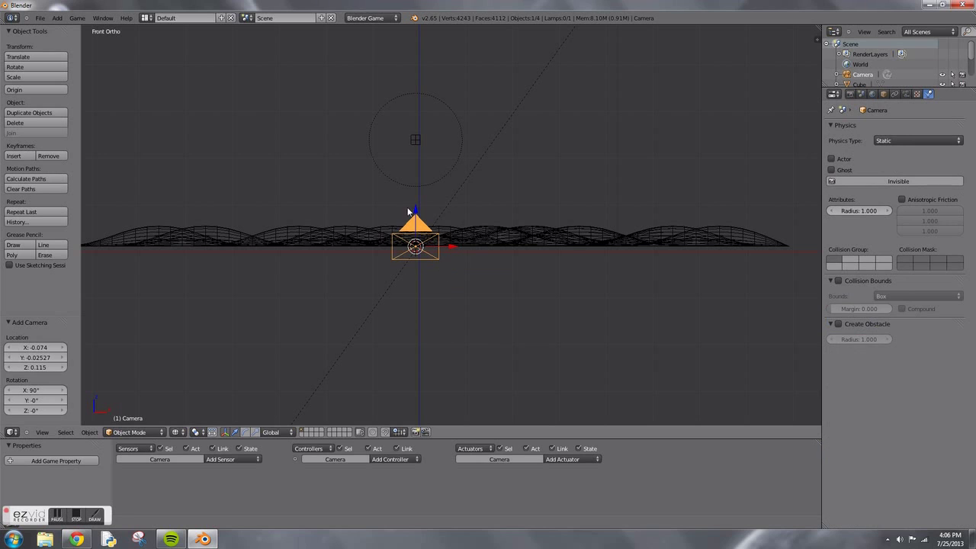
{"action": "key", "text": "g"}
{"action": "key", "text": "z"}
{"action": "left_click", "coordinate": [417, 168]}
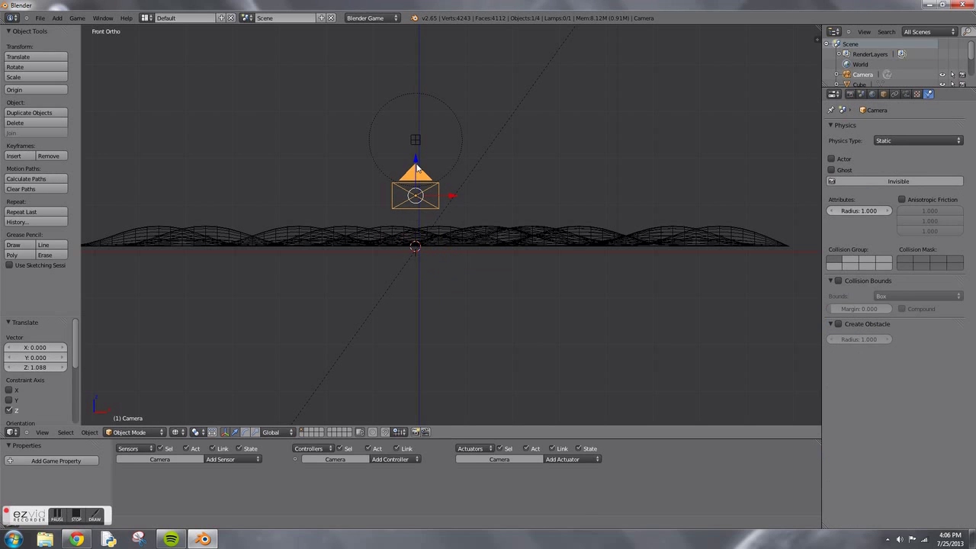
- From the right side view, raise the camera about 1.19 units to the cube's height and offset it about 0.29 units along positive Y
{"action": "key", "text": "KP_3"}
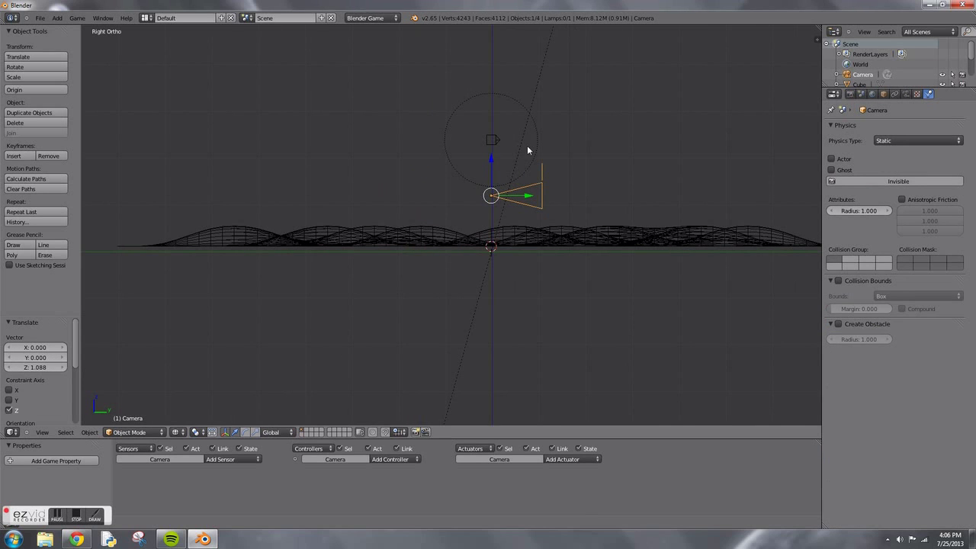
{"action": "key", "text": "g"}
{"action": "key", "text": "y"}
{"action": "left_click", "coordinate": [548, 196]}
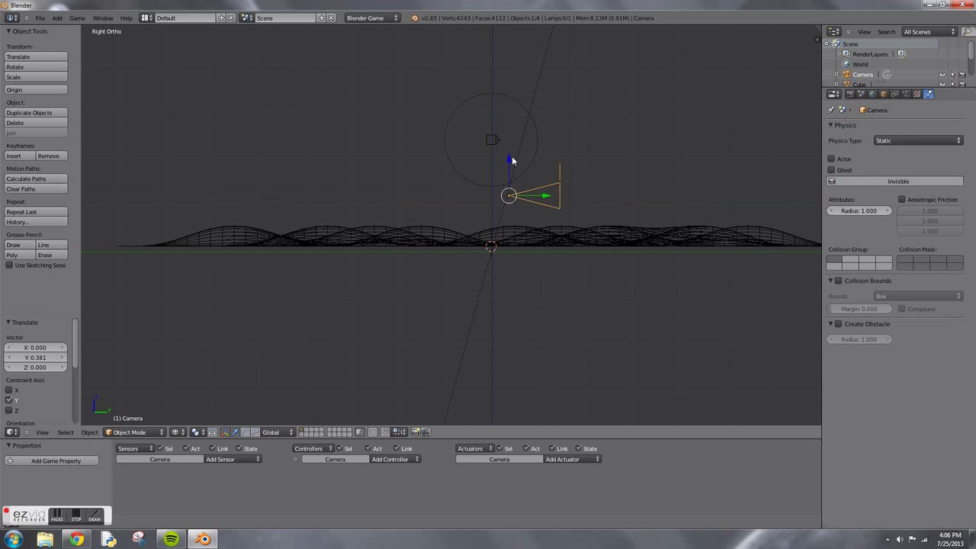
{"action": "key", "text": "g"}
{"action": "key", "text": "z"}
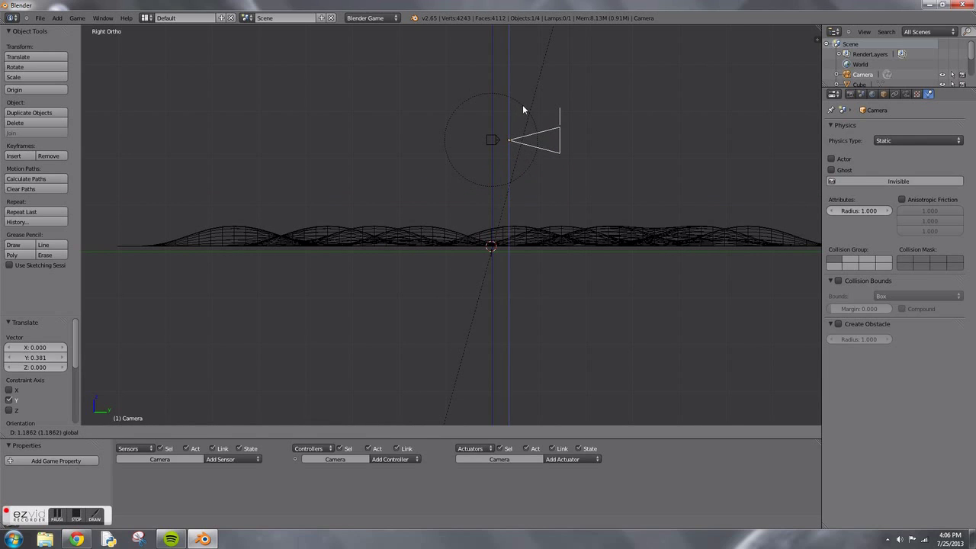
{"action": "left_click", "coordinate": [523, 107]}
{"action": "key", "text": "g"}
{"action": "key", "text": "y"}
{"action": "left_click", "coordinate": [538, 134]}
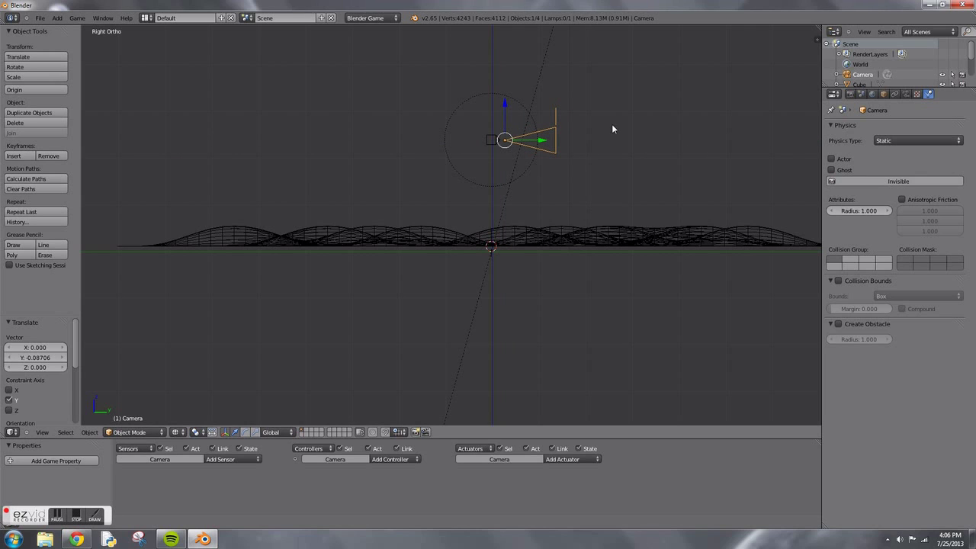
- Scale the camera down and shift it about 0.04 units along negative Y, closer to the cube
{"action": "key", "text": "s"}
{"action": "left_click", "coordinate": [539, 142]}
{"action": "key", "text": "g"}
{"action": "key", "text": "y"}
{"action": "left_click", "coordinate": [539, 142]}
- Parent the camera to the cube with Object (Keep Transform)
{"action": "right_click", "coordinate": [488, 140], "text": "shift"}
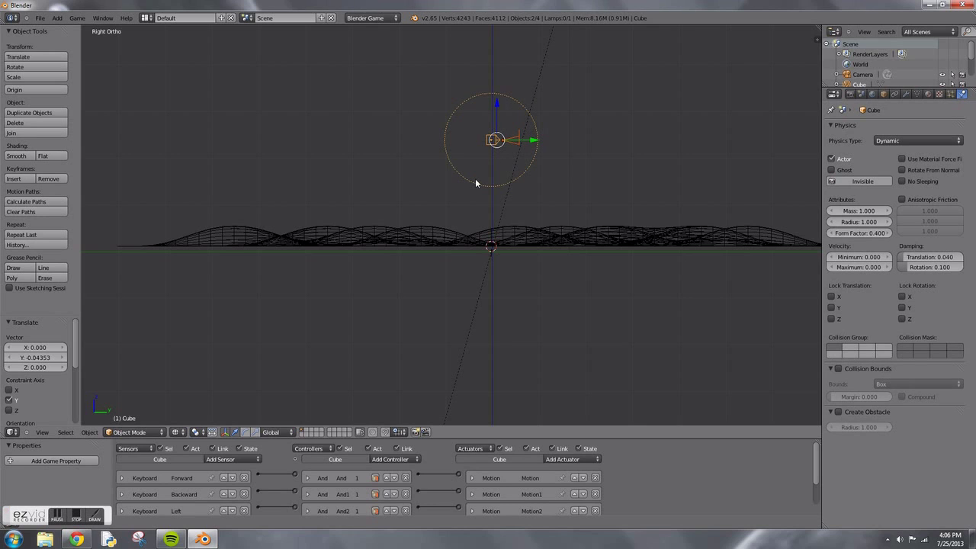
{"action": "key", "text": "ctrl+p"}
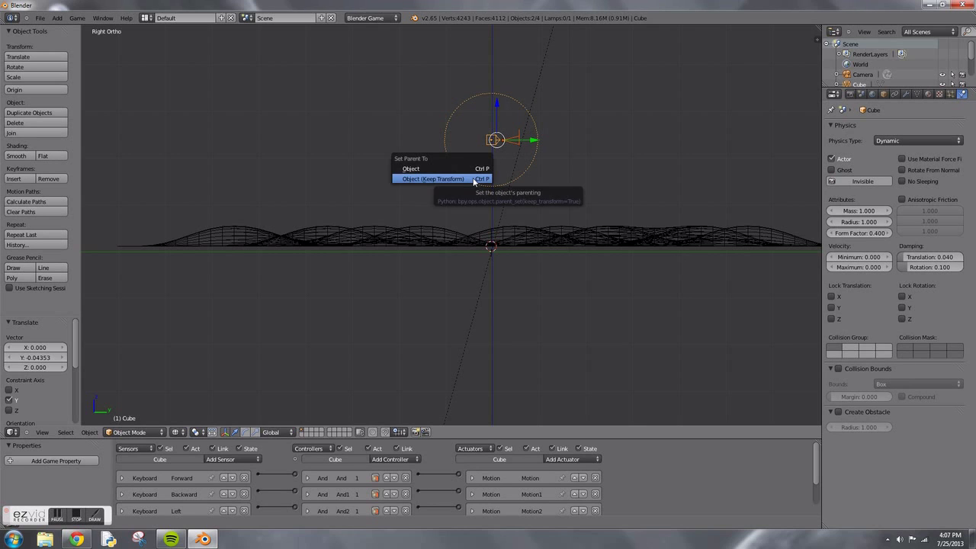
{"action": "left_click", "coordinate": [473, 180]}
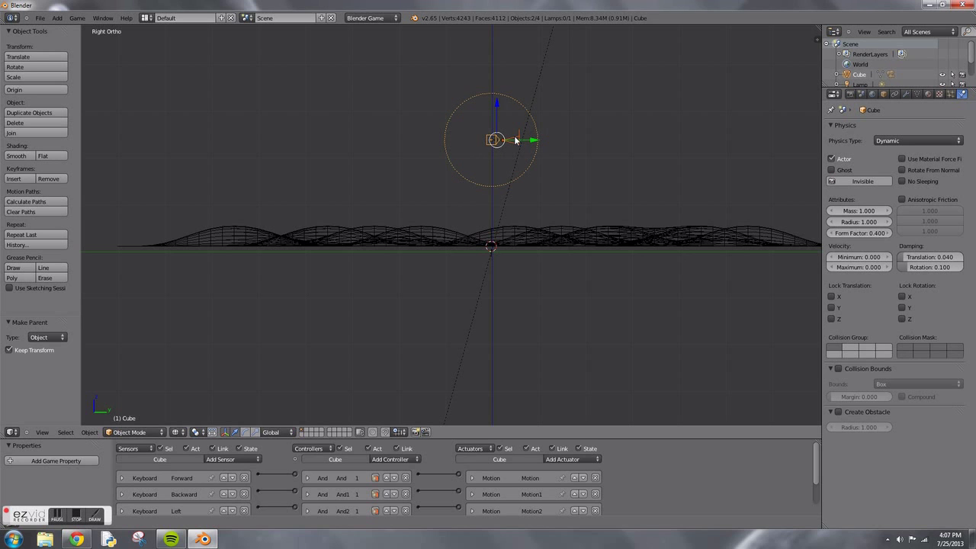
- Show the scene in perspective with Texture viewport shading and look through the camera
{"action": "mouse_move", "coordinate": [590, 145]}
{"action": "middle_mouse_down"}
{"action": "mouse_move", "coordinate": [608, 152]}
{"action": "mouse_move", "coordinate": [578, 183]}
{"action": "middle_mouse_up"}
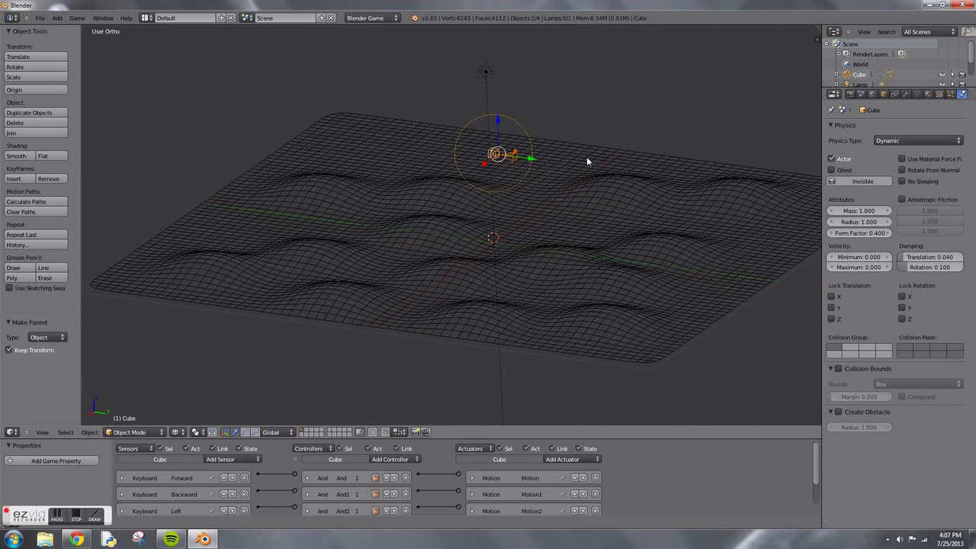
{"action": "key", "text": "KP_5"}
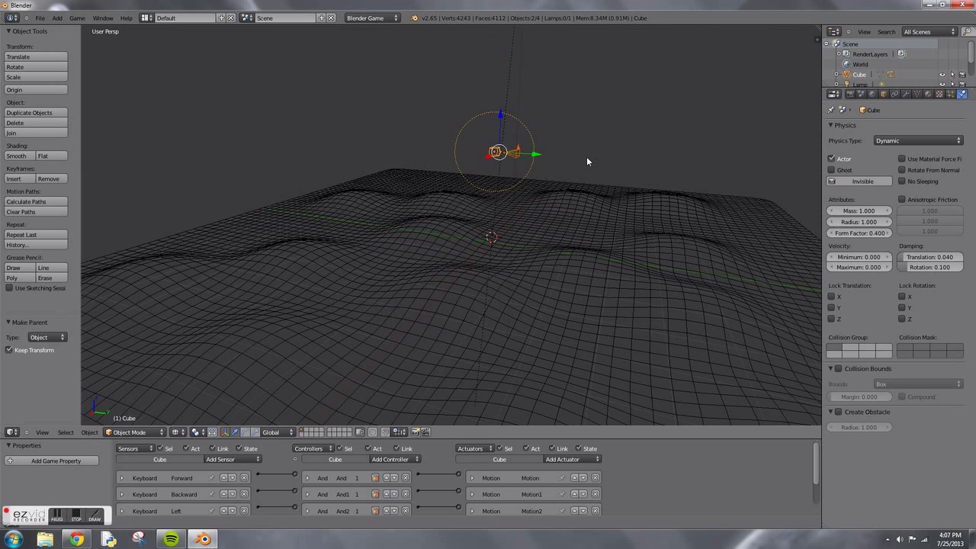
{"action": "key", "text": "z"}
{"action": "left_click", "coordinate": [185, 432]}
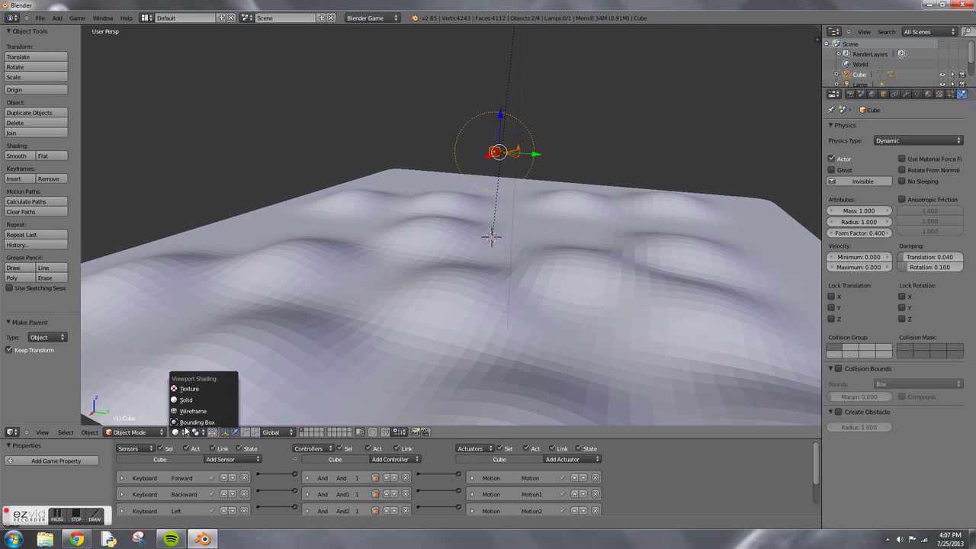
{"action": "left_click", "coordinate": [189, 389]}
{"action": "mouse_move", "coordinate": [562, 276]}
{"action": "middle_mouse_down"}
{"action": "mouse_move", "coordinate": [483, 303]}
{"action": "mouse_move", "coordinate": [458, 284]}
{"action": "mouse_move", "coordinate": [474, 283]}
{"action": "mouse_move", "coordinate": [418, 294]}
{"action": "mouse_move", "coordinate": [417, 275]}
{"action": "middle_mouse_up"}
{"action": "key", "text": "KP_0"}
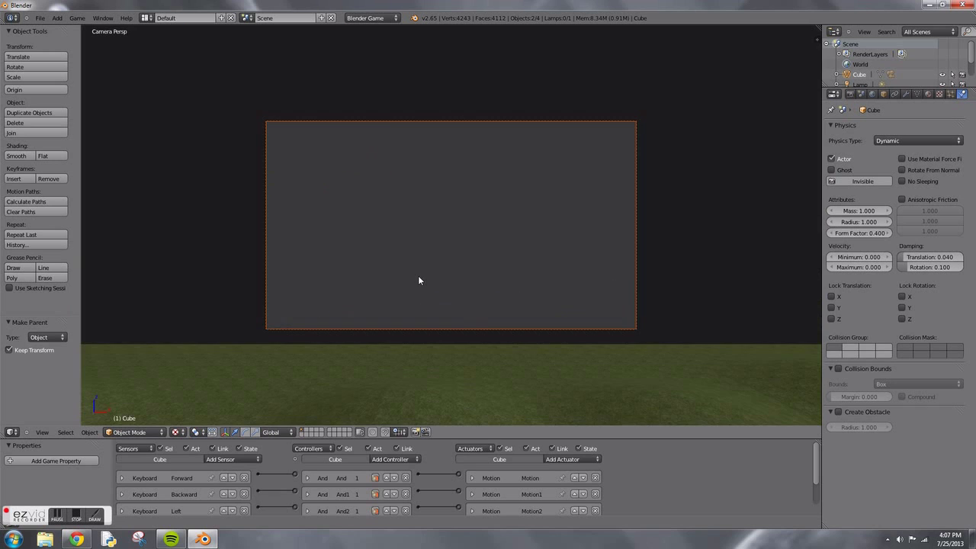
{"action": "scroll", "coordinate": [418, 275], "scroll_direction": "up", "scroll_amount": 3}
{"action": "scroll", "coordinate": [418, 275], "scroll_direction": "down", "scroll_amount": 1}
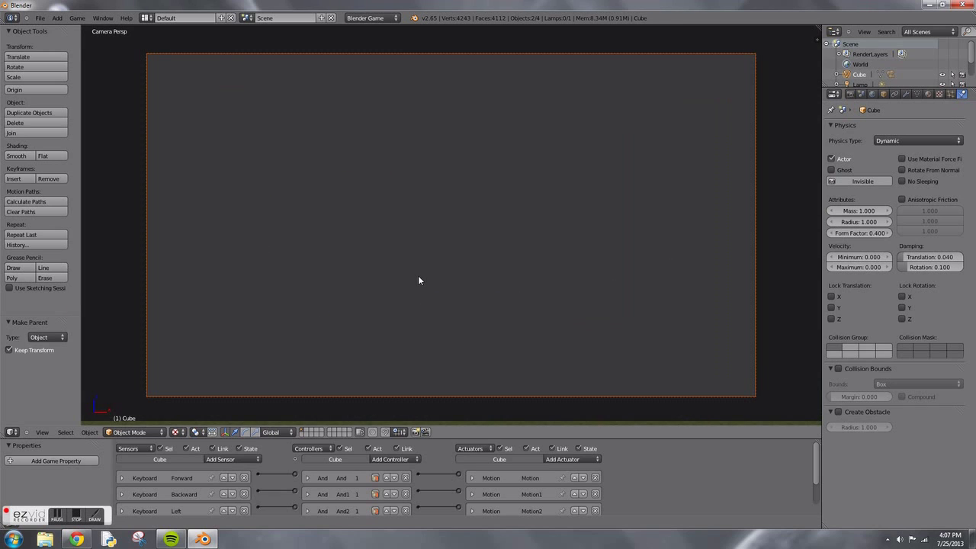
- Run the game to test walking forward over the terrain in first person, and exit the game
{"action": "key", "text": "p"}
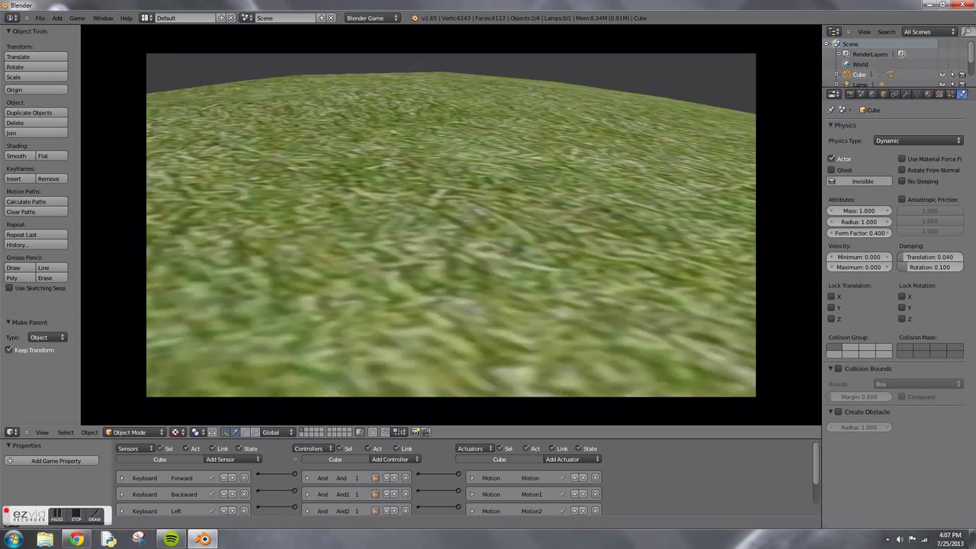
{"action": "key", "text": "w"}
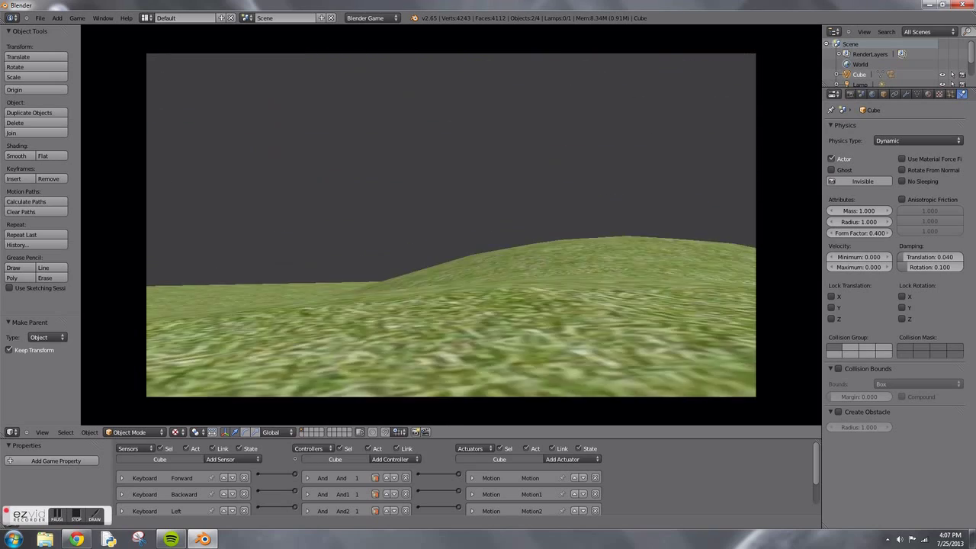
{"action": "key", "text": "w"}
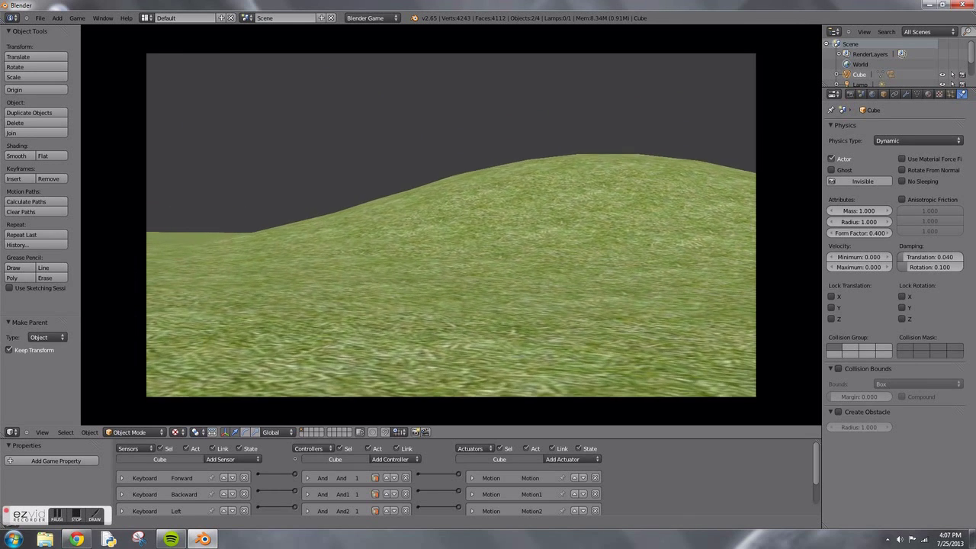
{"action": "key", "text": "Escape"}
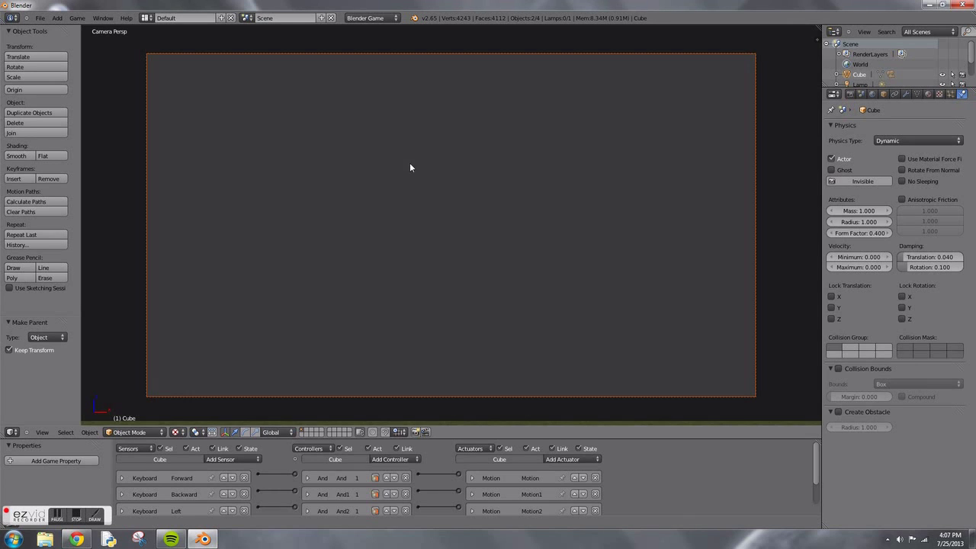
- Set the world's horizon color to full brightness with a very pale blue tint
{"action": "left_click", "coordinate": [872, 93]}
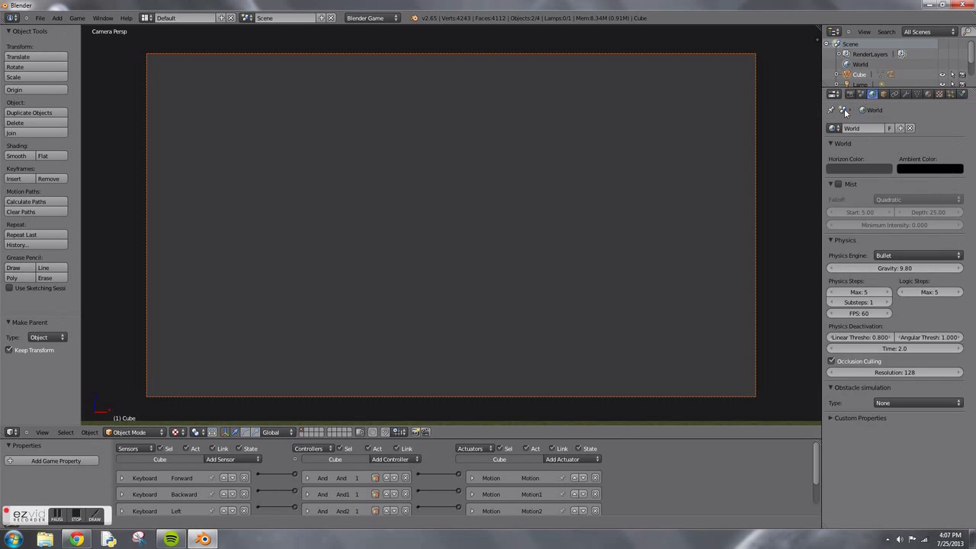
{"action": "left_click", "coordinate": [838, 169]}
{"action": "left_click_drag", "start_coordinate": [883, 94], "coordinate": [881, 36]}
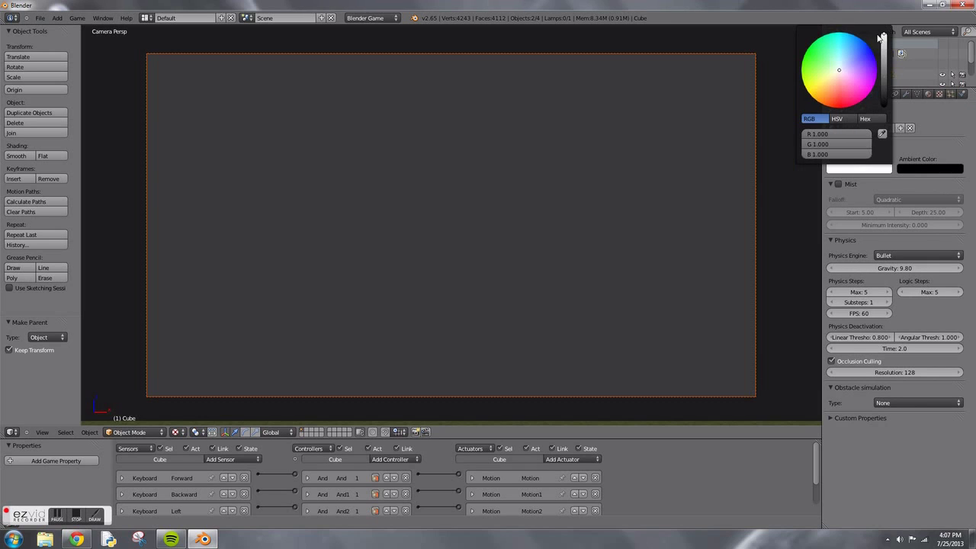
{"action": "left_click_drag", "start_coordinate": [841, 69], "coordinate": [842, 66]}
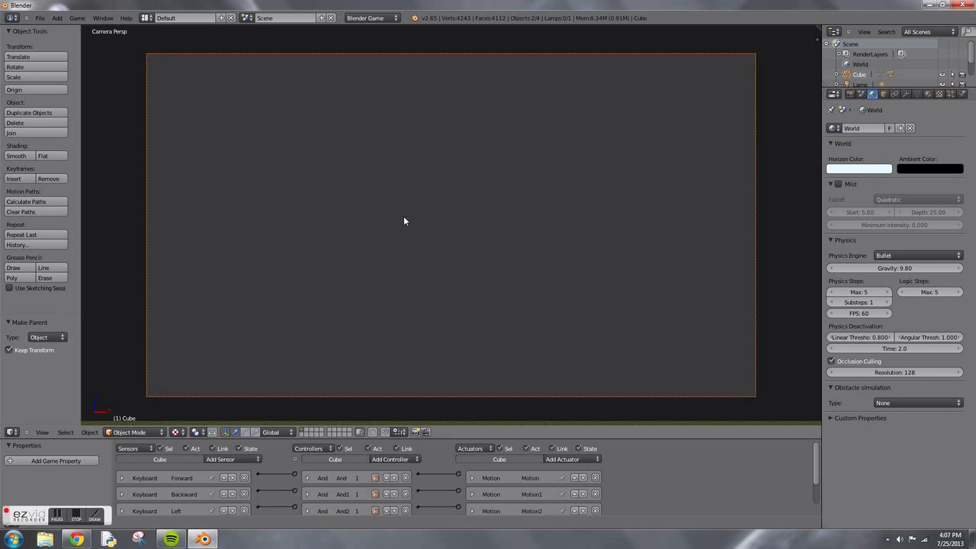
- Run the game to check the sky color while walking forward and using the A and D controls, and exit the game
{"action": "key", "text": "p"}
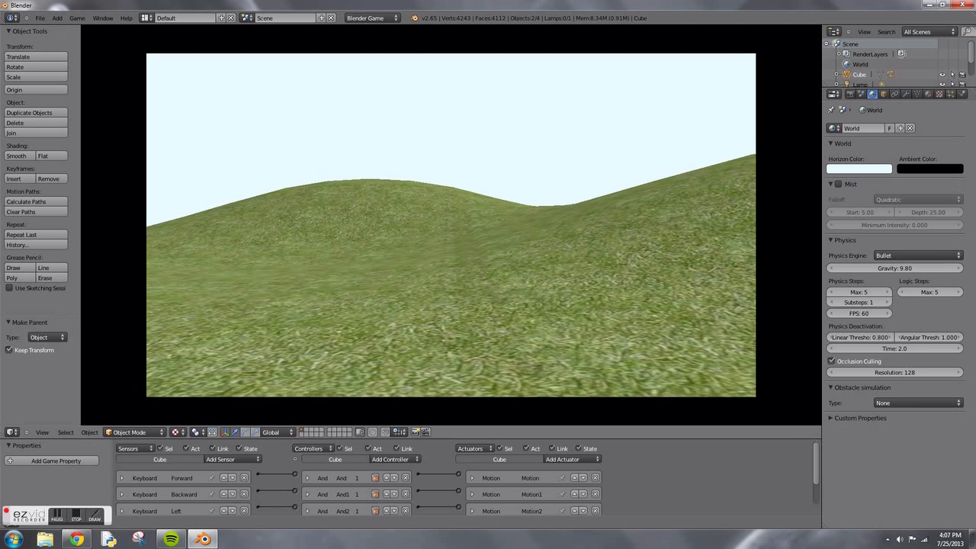
{"action": "key", "text": "a"}
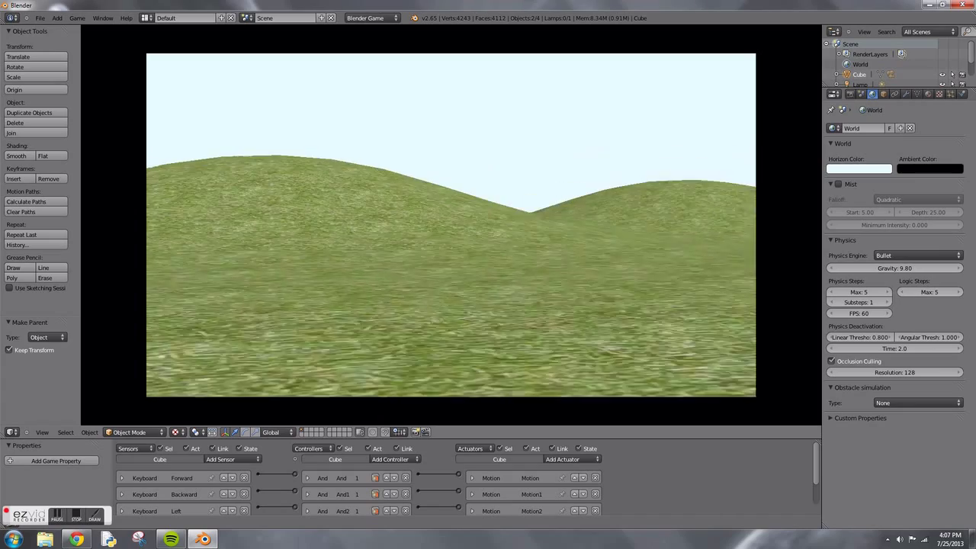
{"action": "key", "text": "w"}
{"action": "key", "text": "d"}
{"action": "key", "text": "a"}
{"action": "key", "text": "w"}
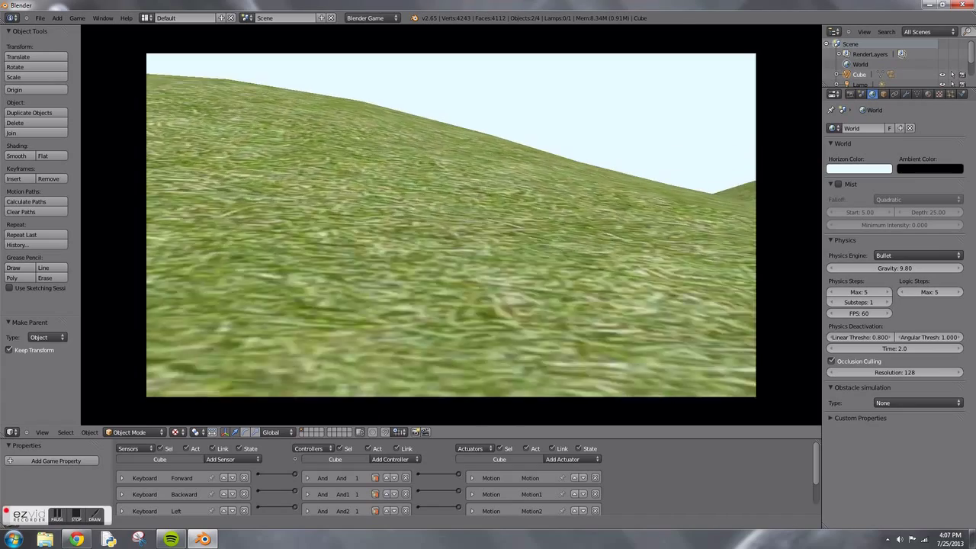
{"action": "key", "text": "w"}
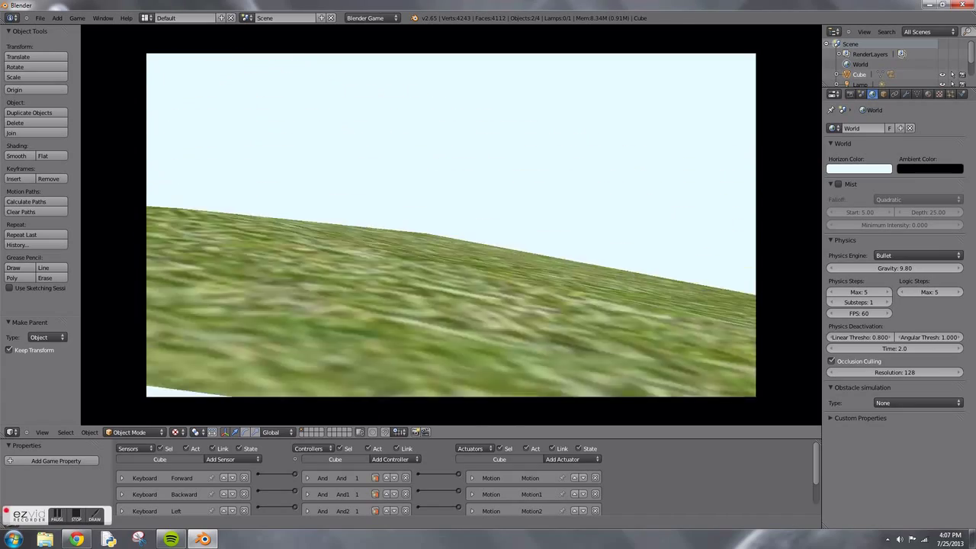
{"action": "key", "text": "Escape"}
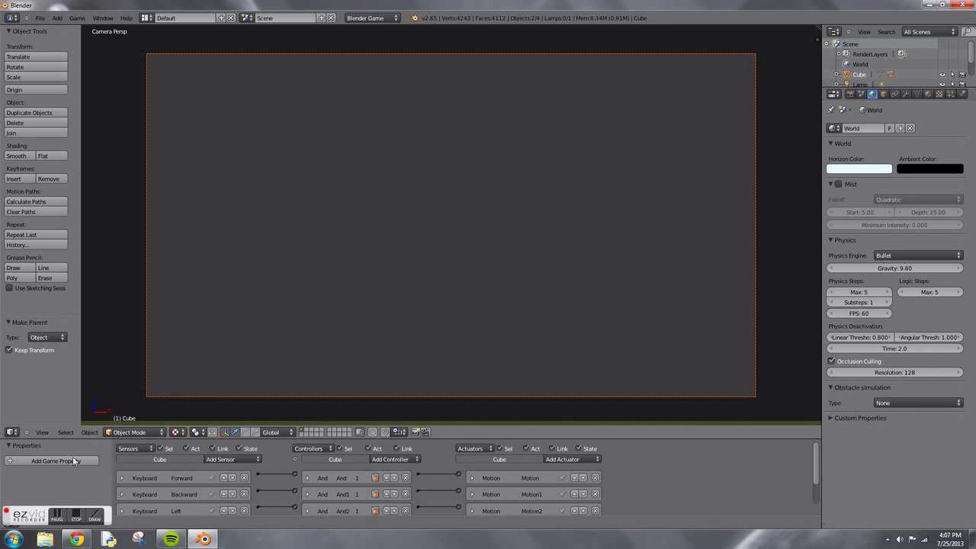